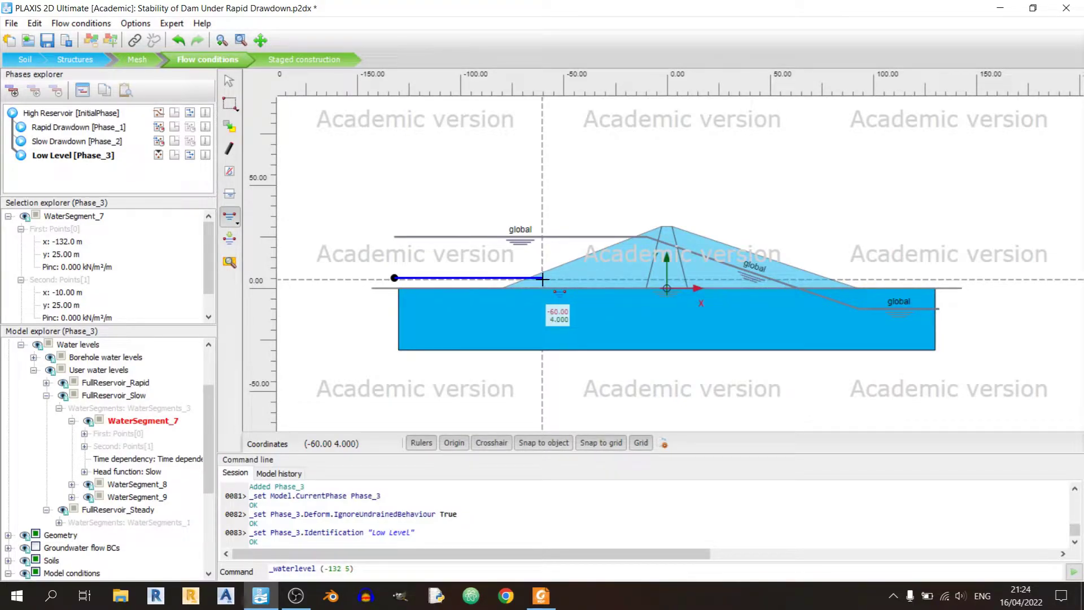
Step: Continue the low water level through (-60, 5) and (93, -10), and finish it at (130, -10)
click(542, 278)
click(545, 597)
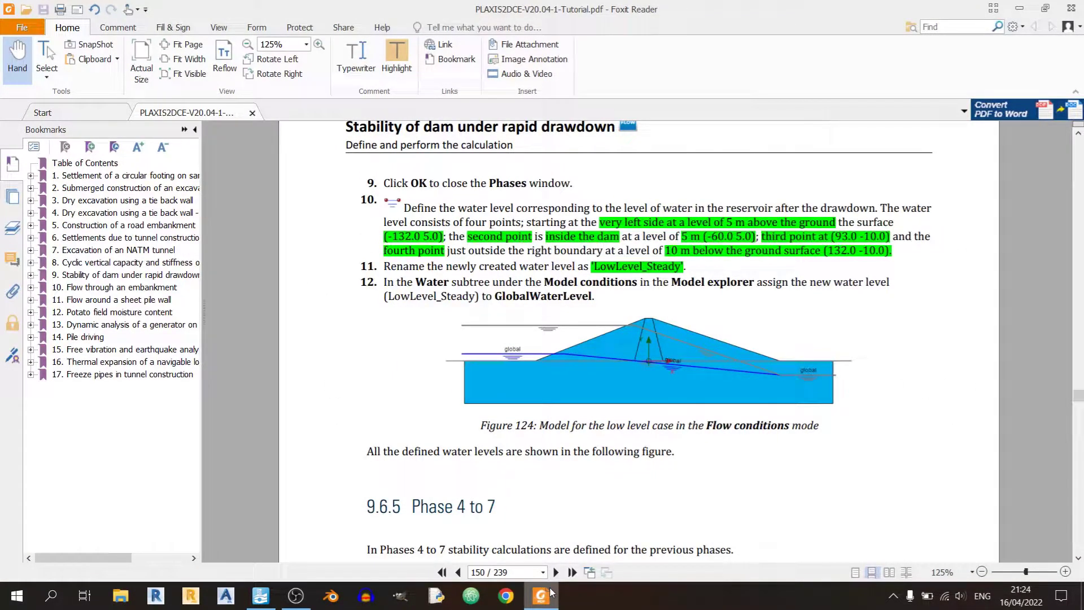
click(543, 595)
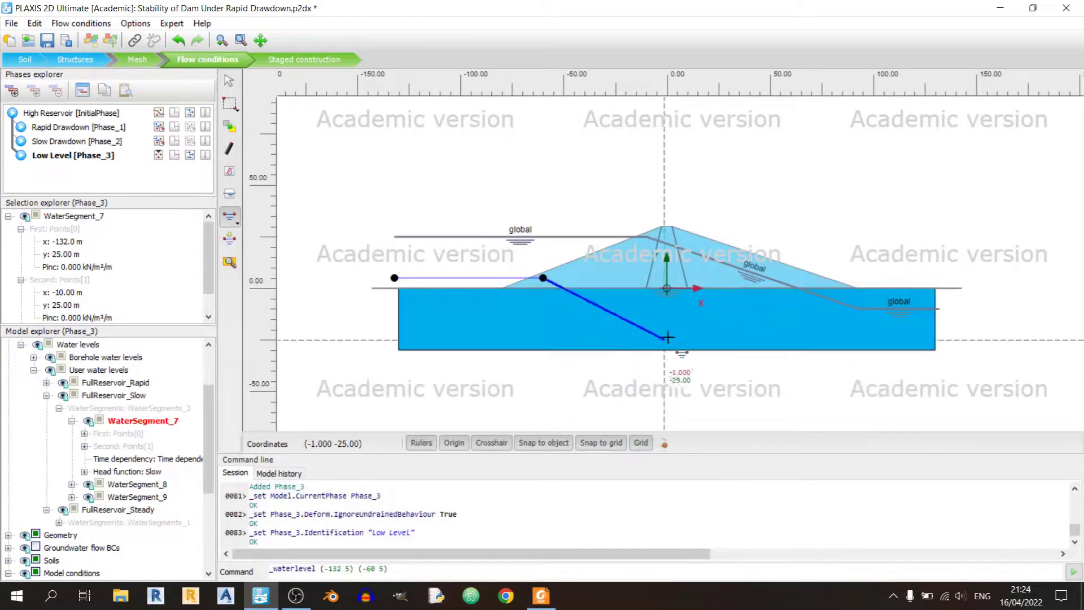
click(858, 309)
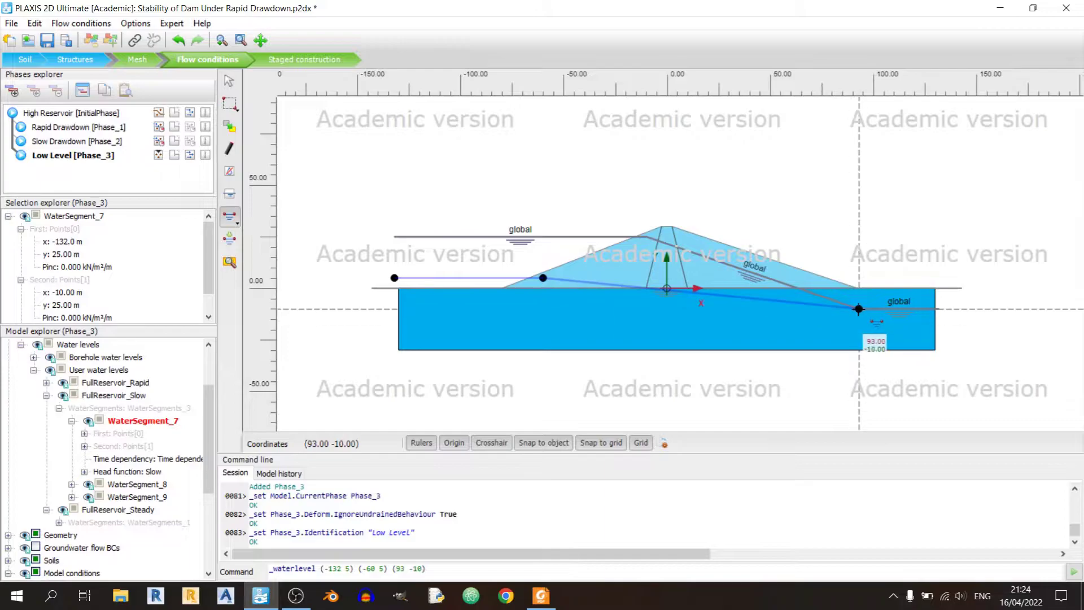
click(547, 595)
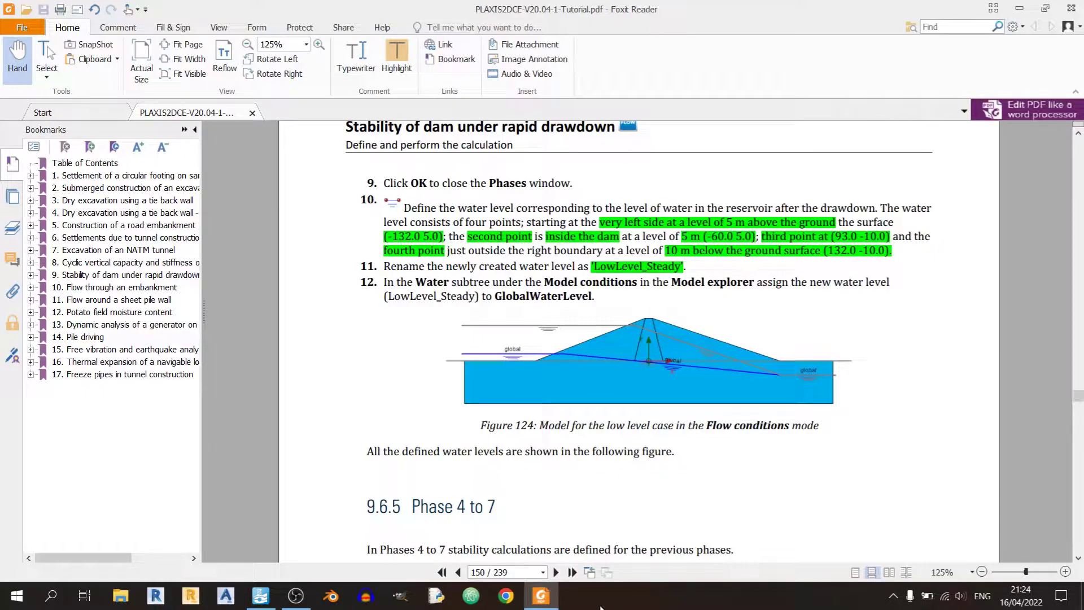
click(539, 605)
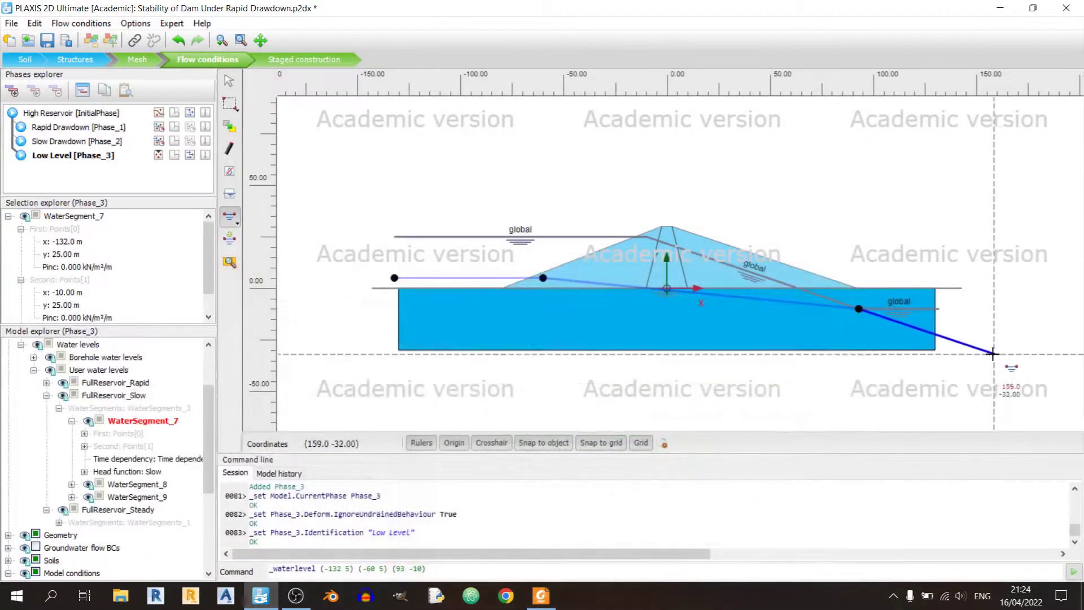
click(937, 308)
right_click(948, 325)
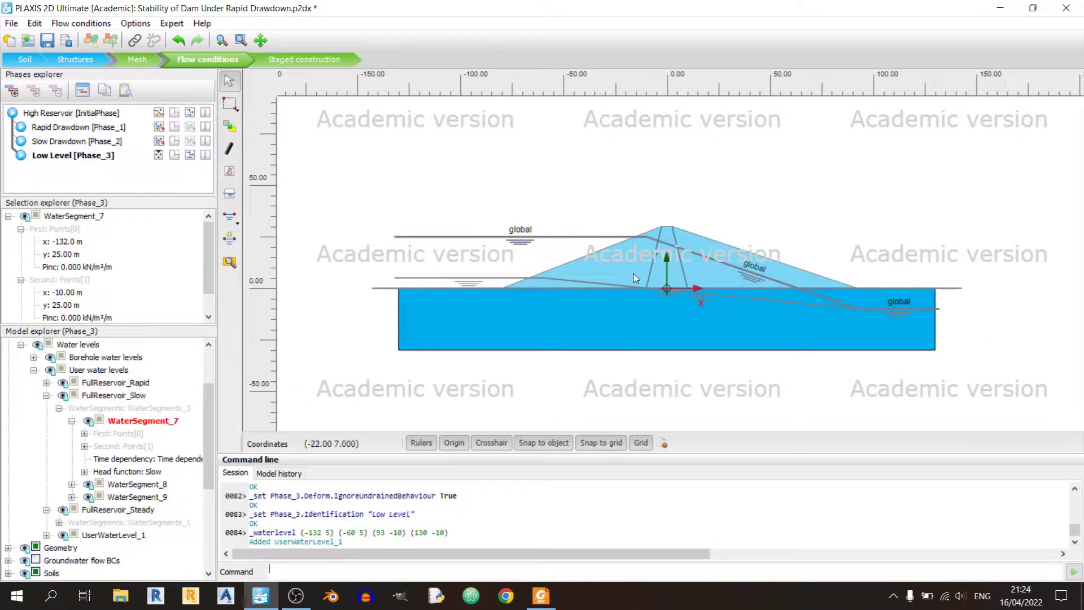
Step: Make the newly drawn low water level the global water level for the Low Level phase
click(489, 279)
right_click(490, 281)
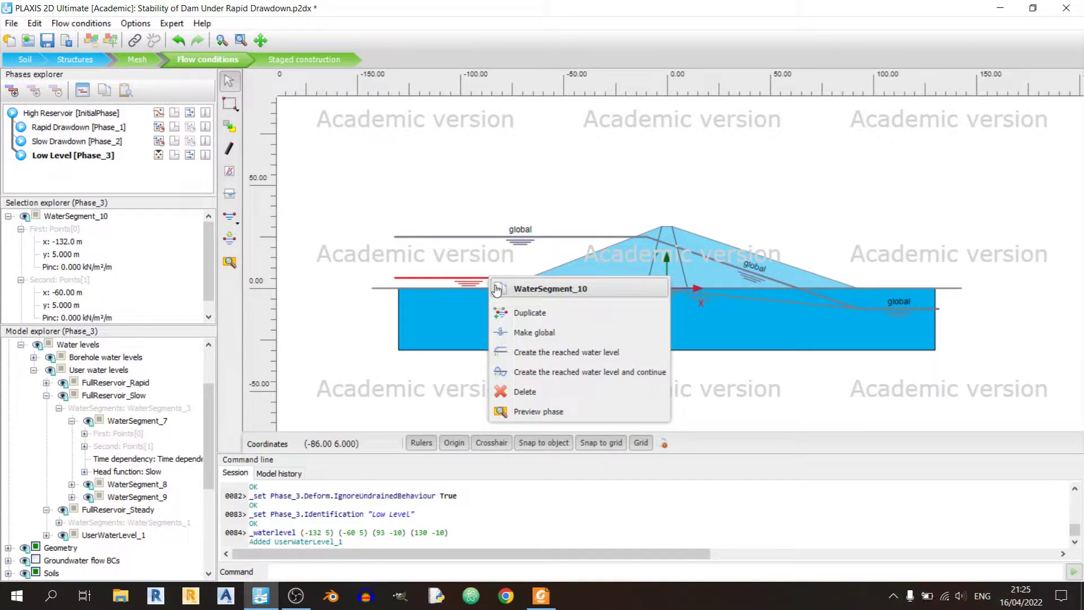
click(468, 277)
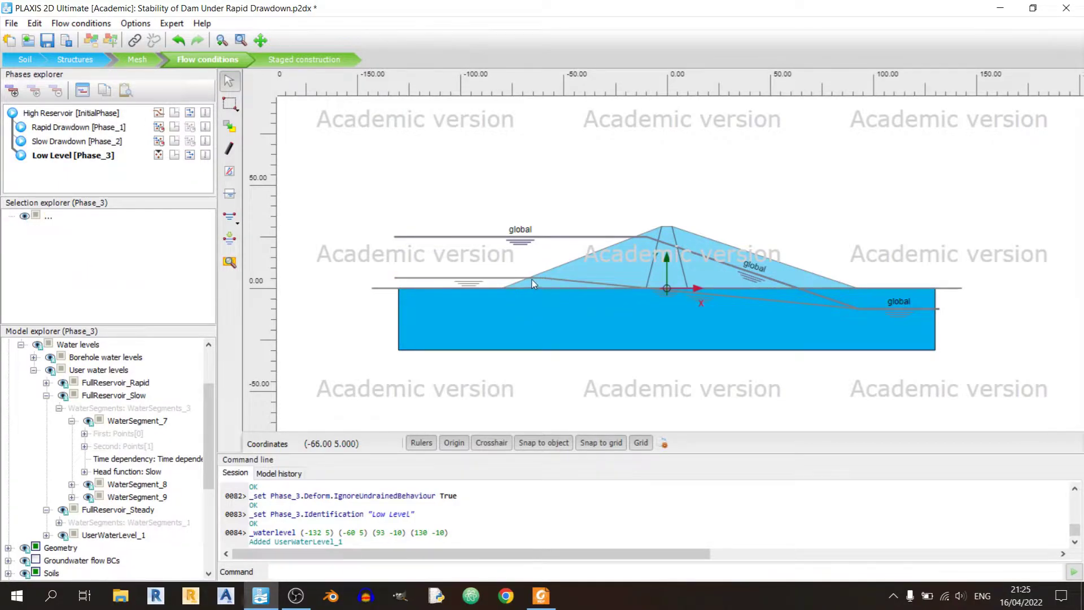
click(532, 280)
right_click(528, 281)
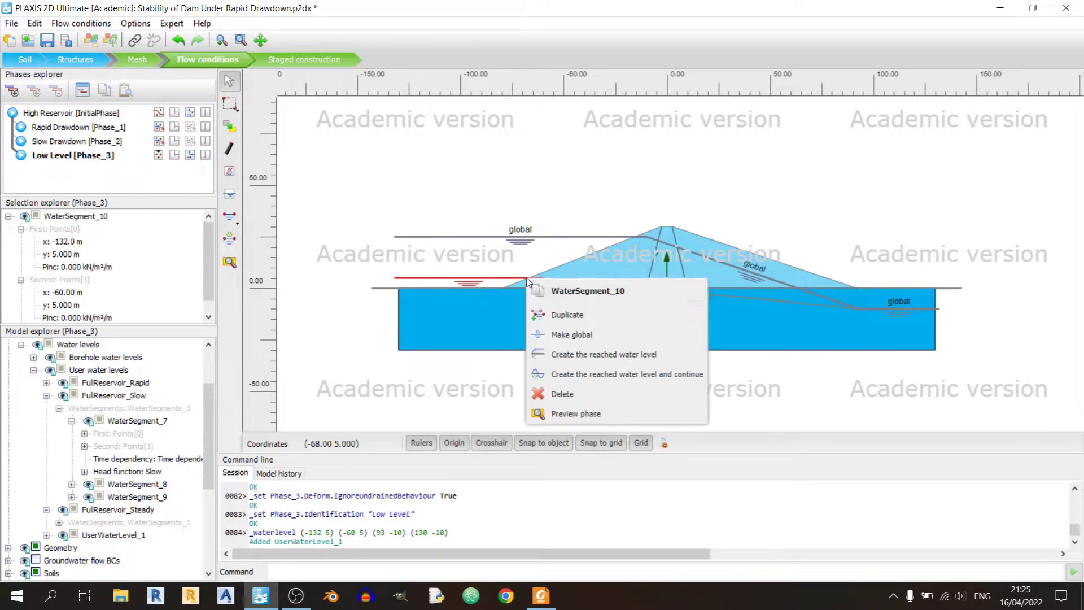
click(573, 336)
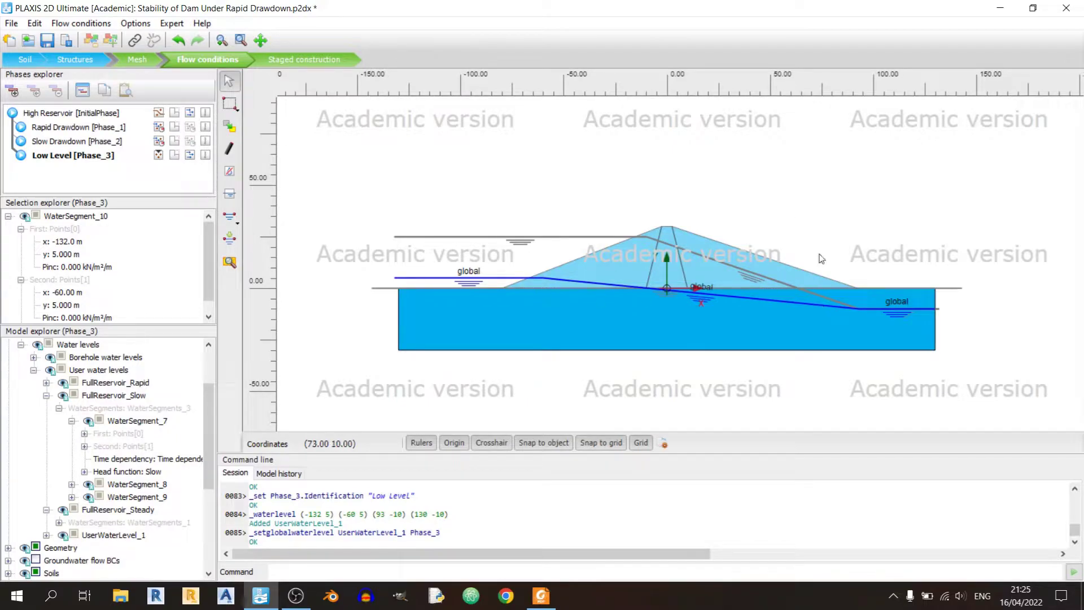
Step: Collapse the expanded user water levels in the model tree and rename the new water level to LowLevel_Steady
click(541, 596)
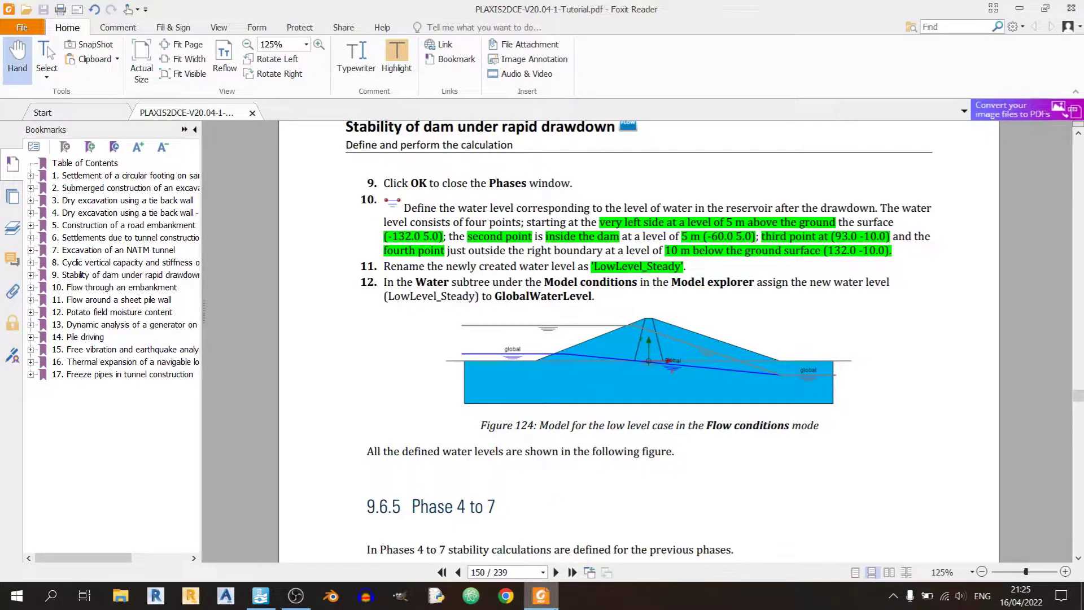
click(543, 597)
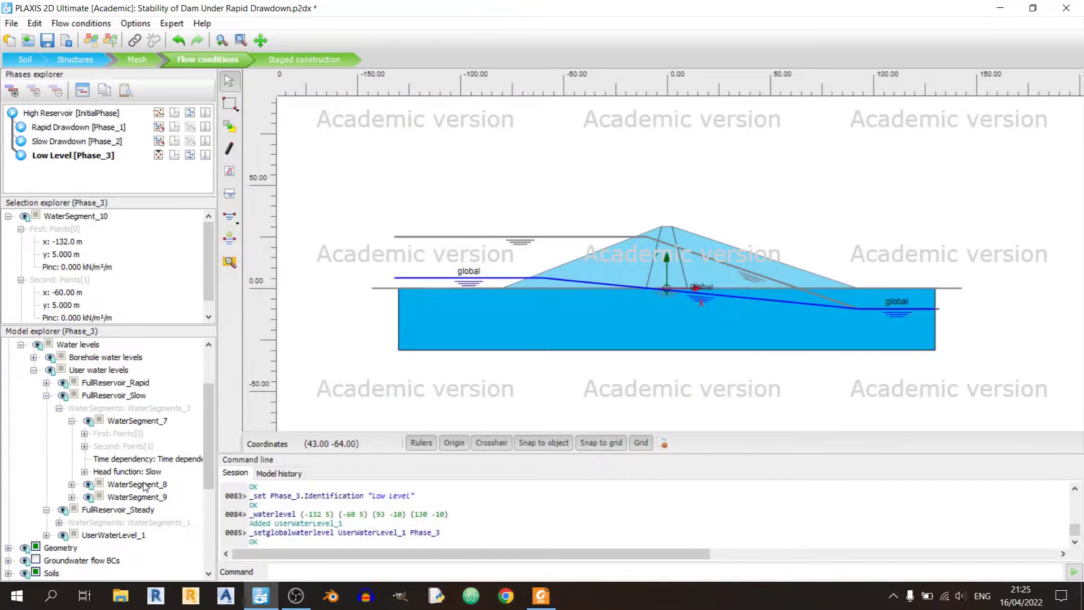
click(72, 421)
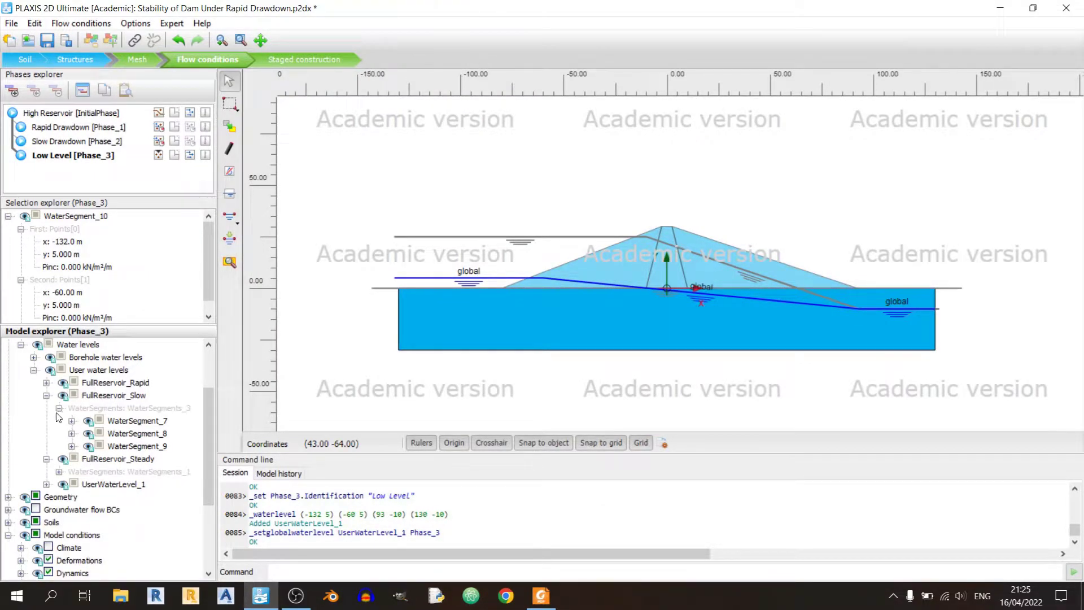
click(59, 407)
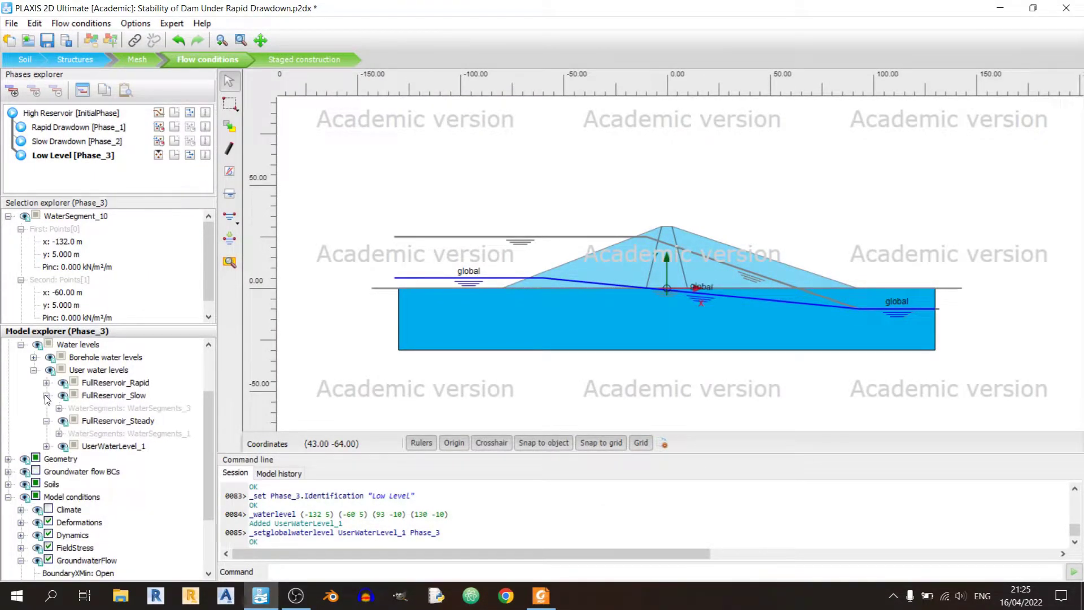
click(47, 395)
click(47, 408)
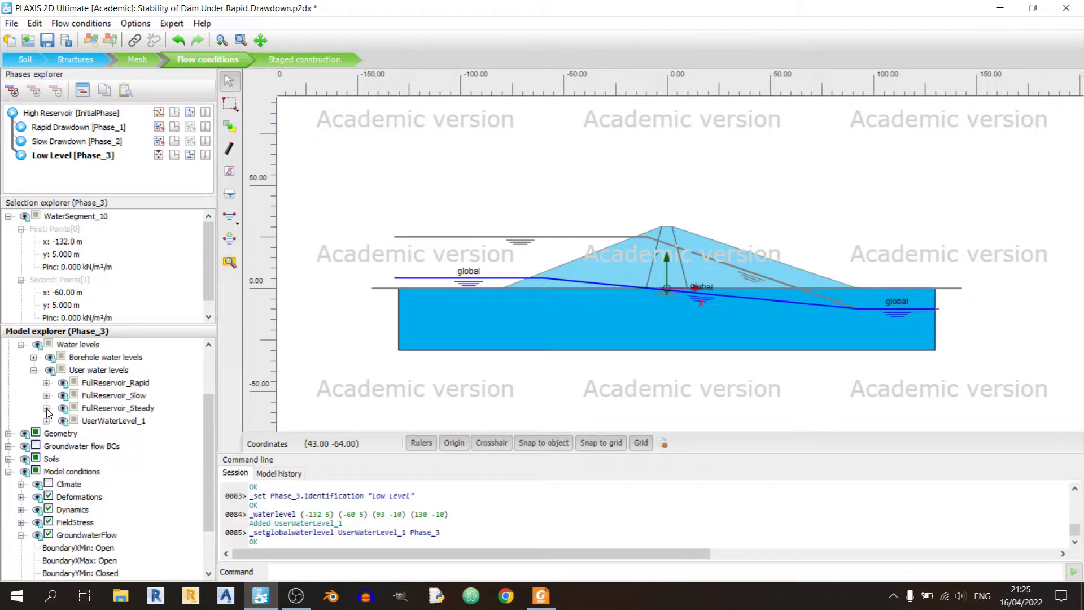
right_click(93, 422)
click(132, 255)
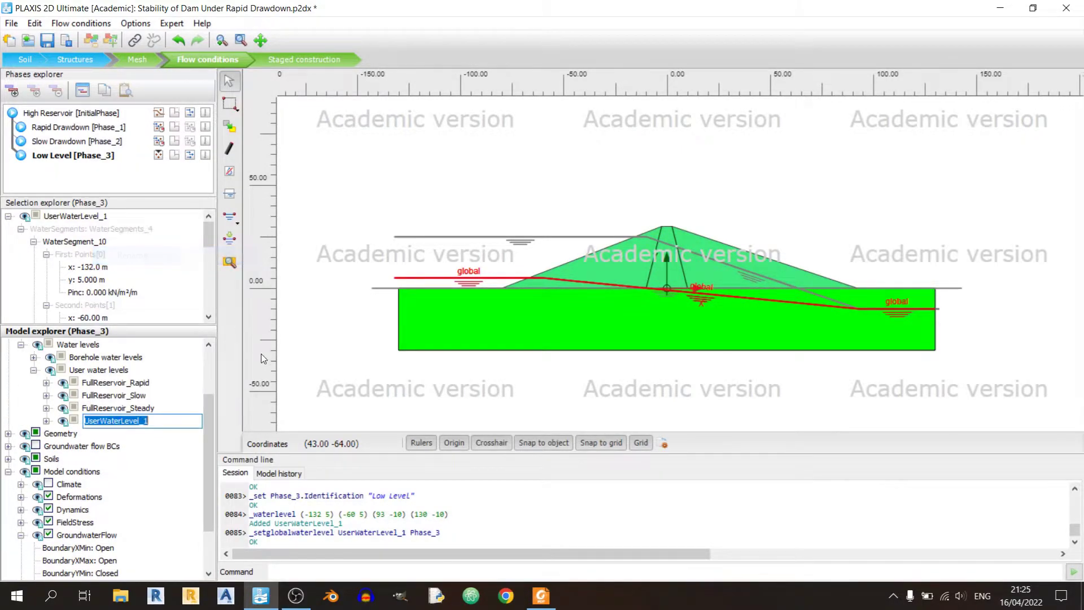
text(L)
key(Return)
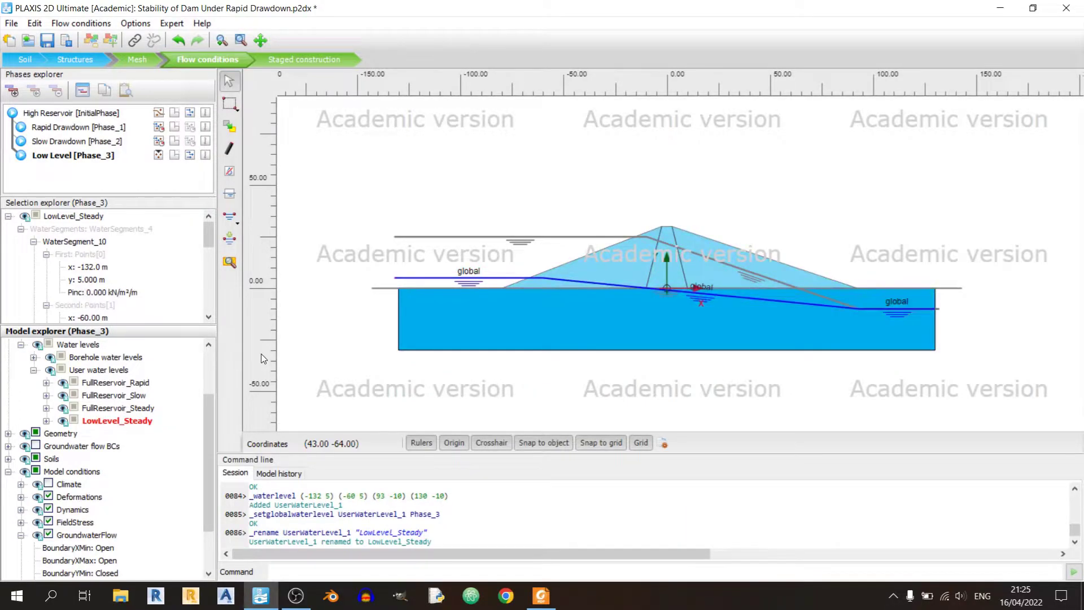
Step: Consult the tutorial PDF's section on Phases 4 to 7, and add a new phase starting from Rapid Drawdown [Phase_1]
click(541, 595)
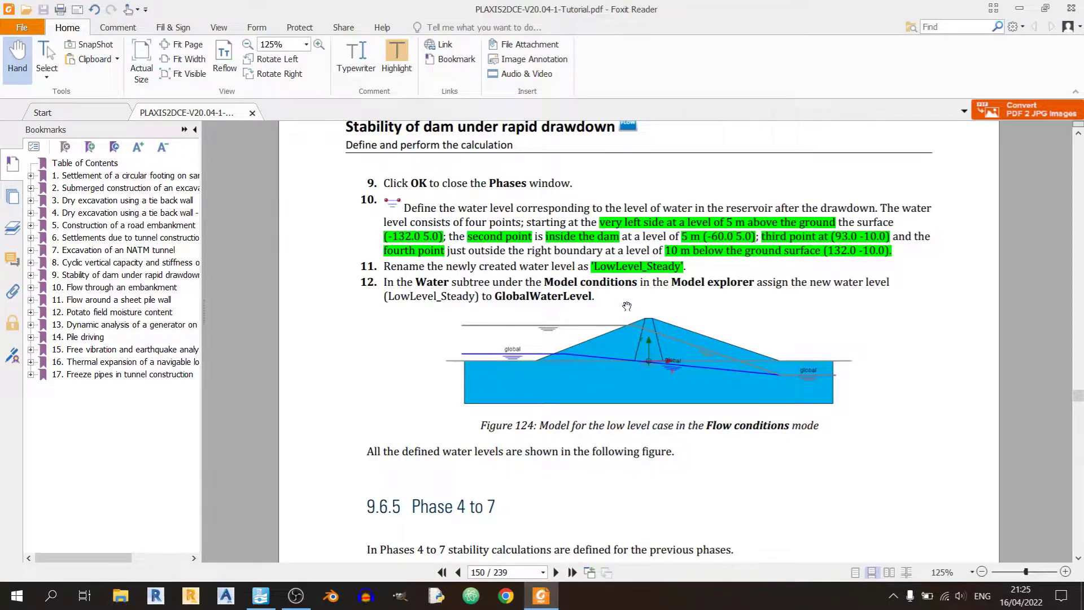
scroll(629, 308, down, 3)
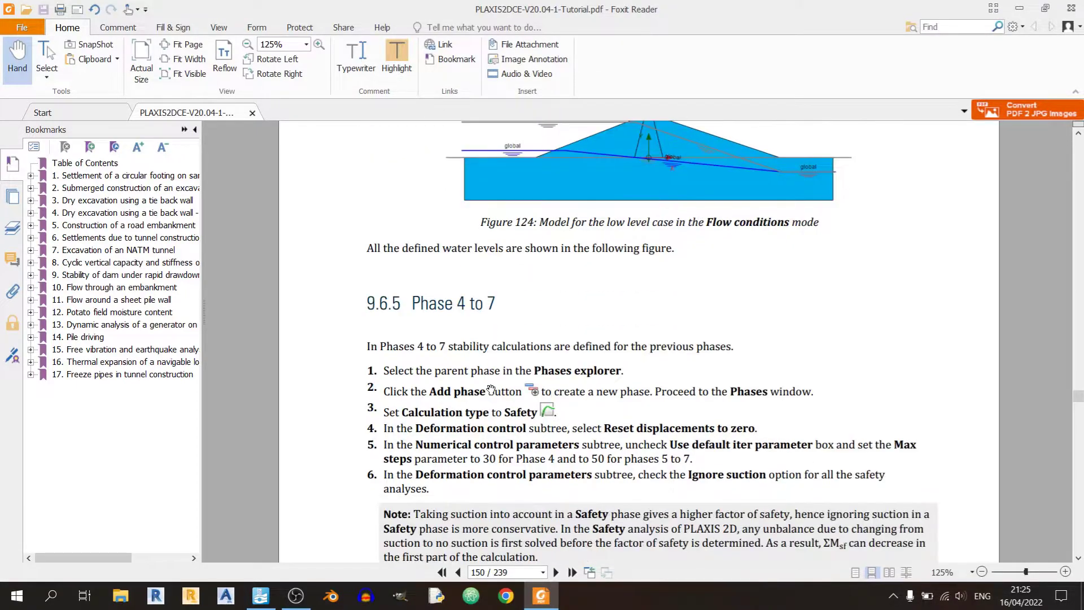
scroll(715, 537, down, 1)
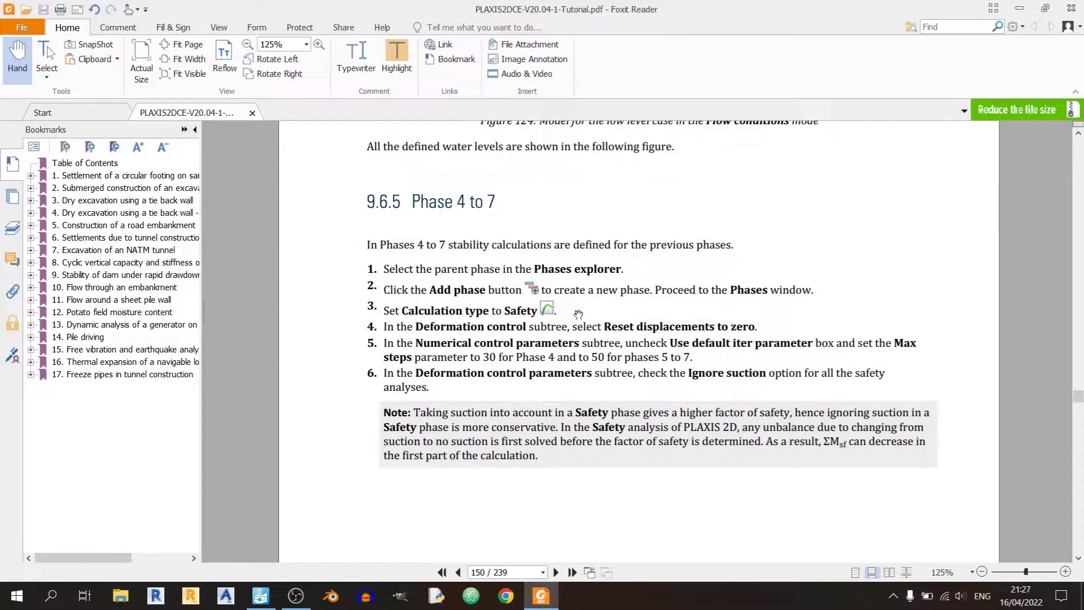
scroll(578, 349, down, 10)
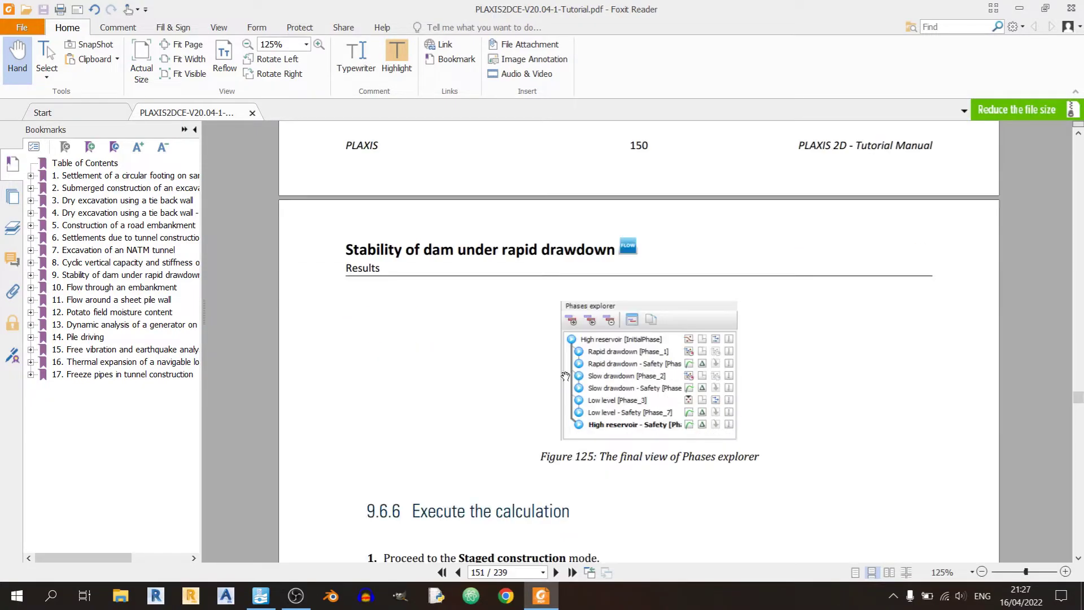
click(260, 595)
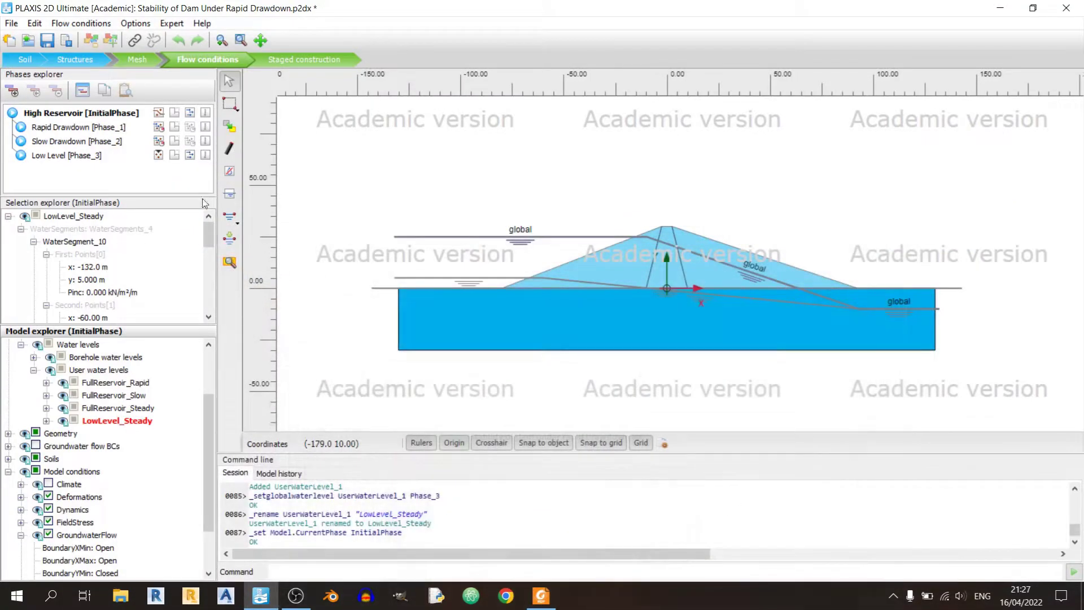
click(59, 127)
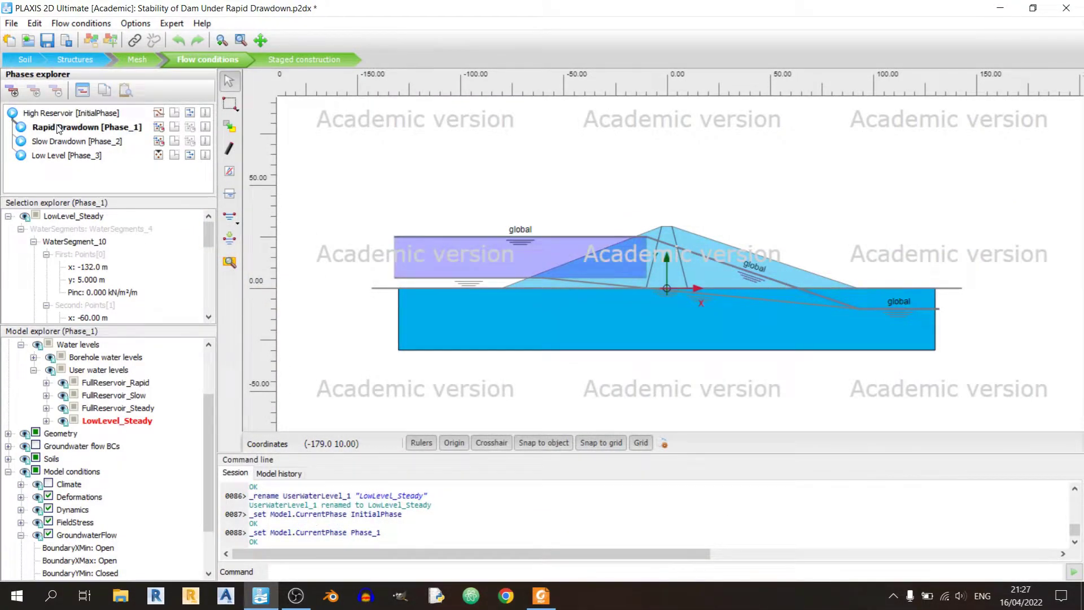
click(13, 92)
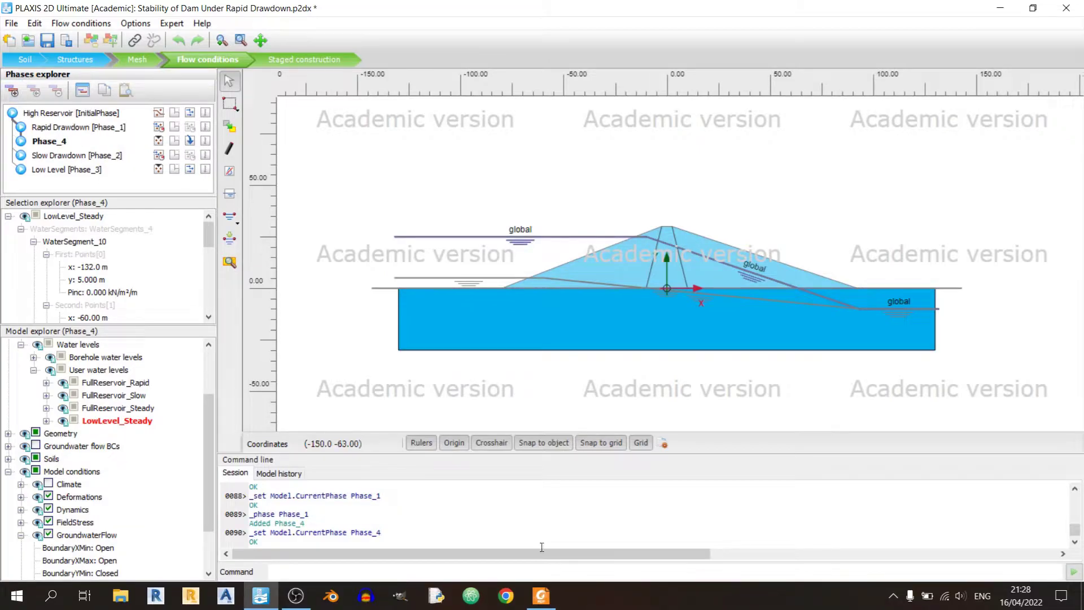
Step: Check the tutorial's phase list and set the ID of Phase_4 to "Rapid Drawdown"
click(542, 597)
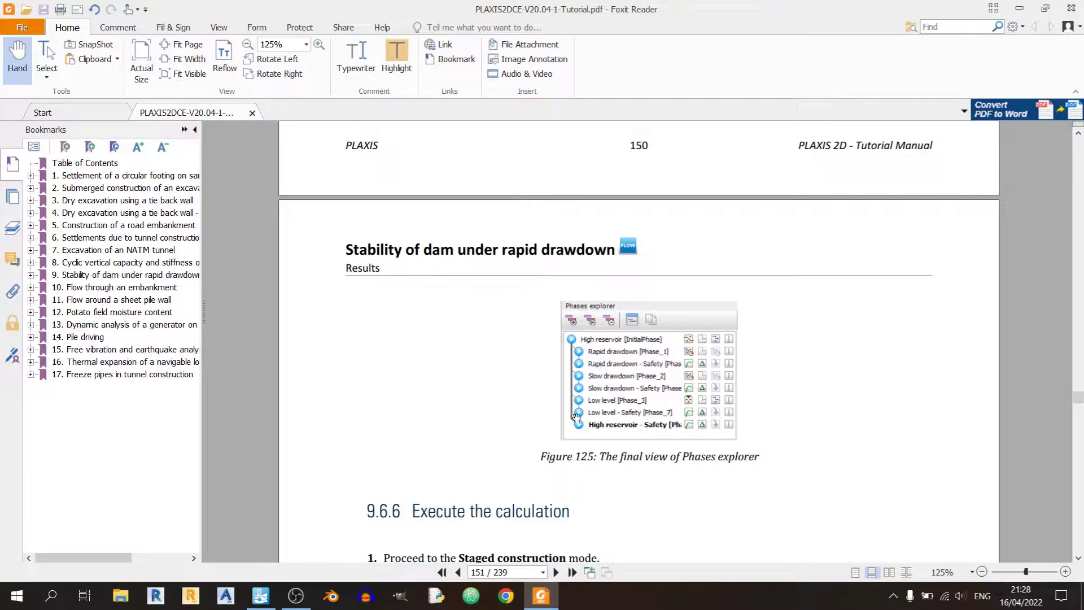
click(540, 597)
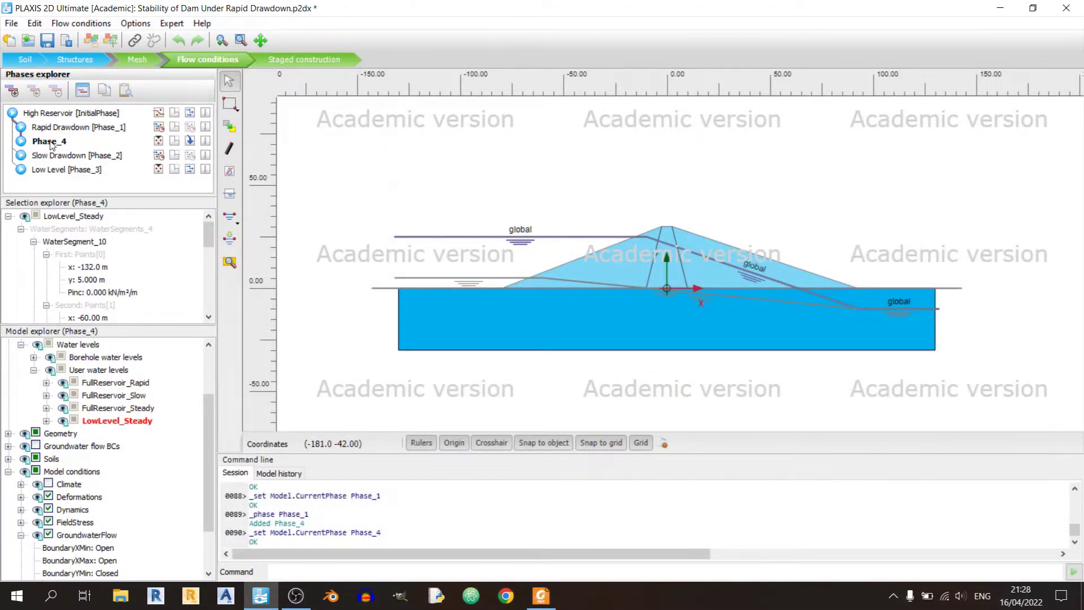
double_click(52, 141)
click(426, 140)
text(Rapid Drawdown)
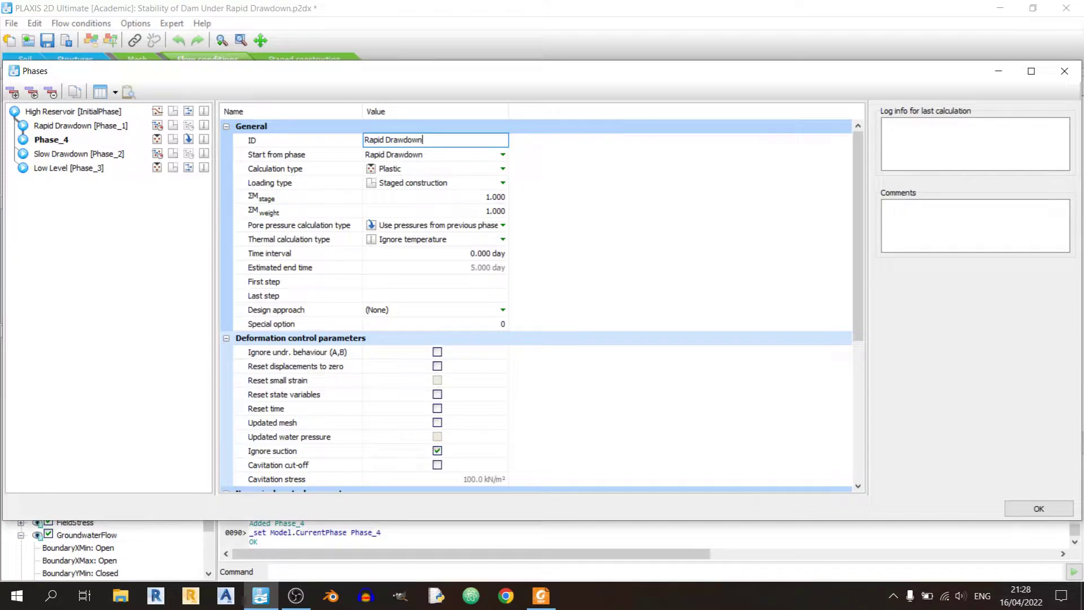
click(425, 155)
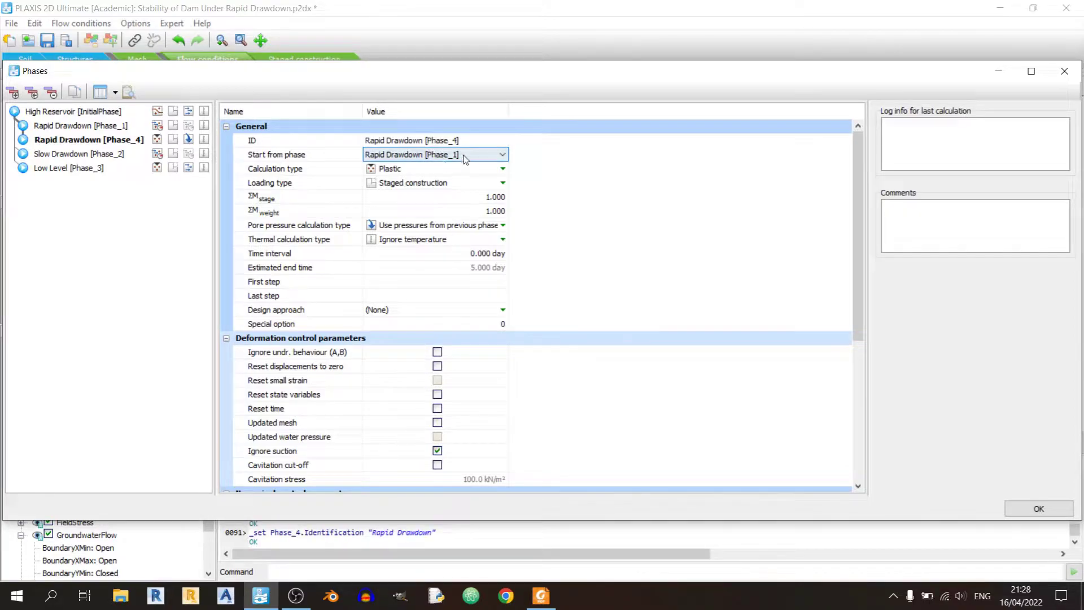
Step: Compare with the tutorial's phase list and set the calculation type of Phase_4 to Safety
click(541, 595)
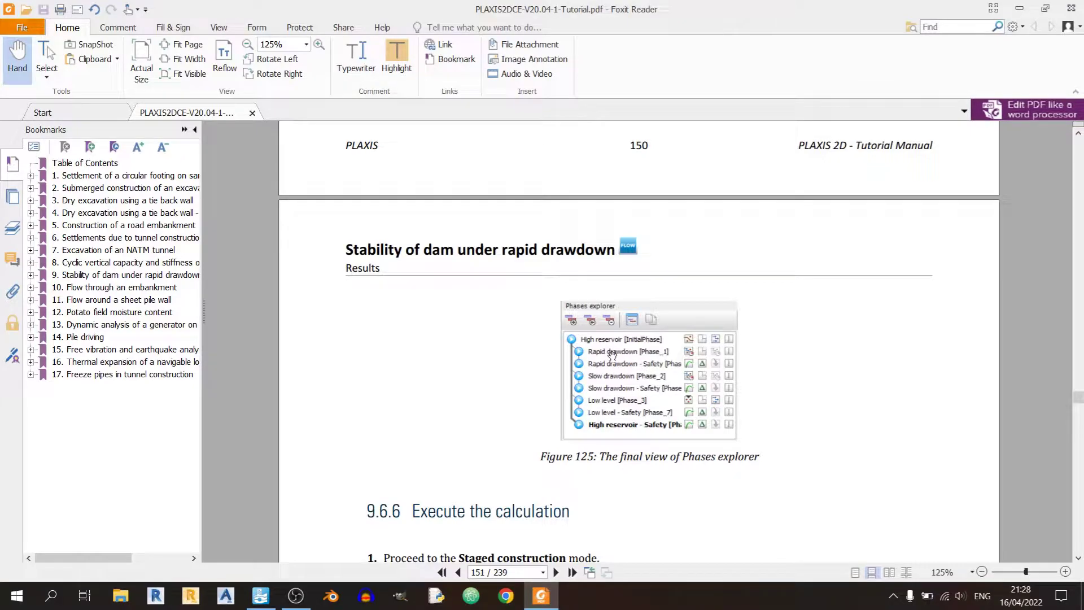
key(alt+Tab)
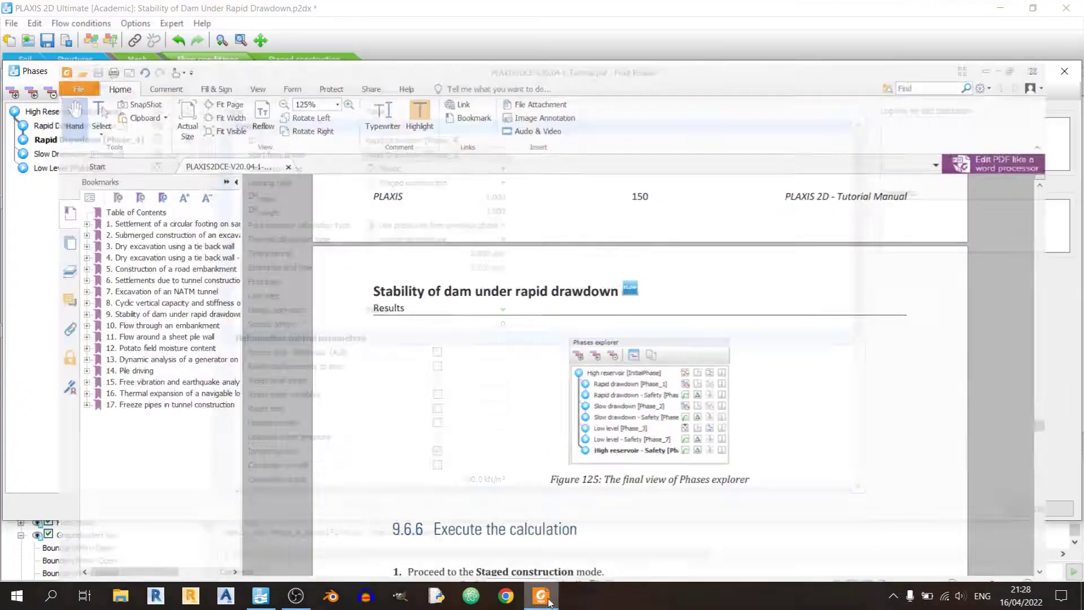
click(404, 168)
click(402, 168)
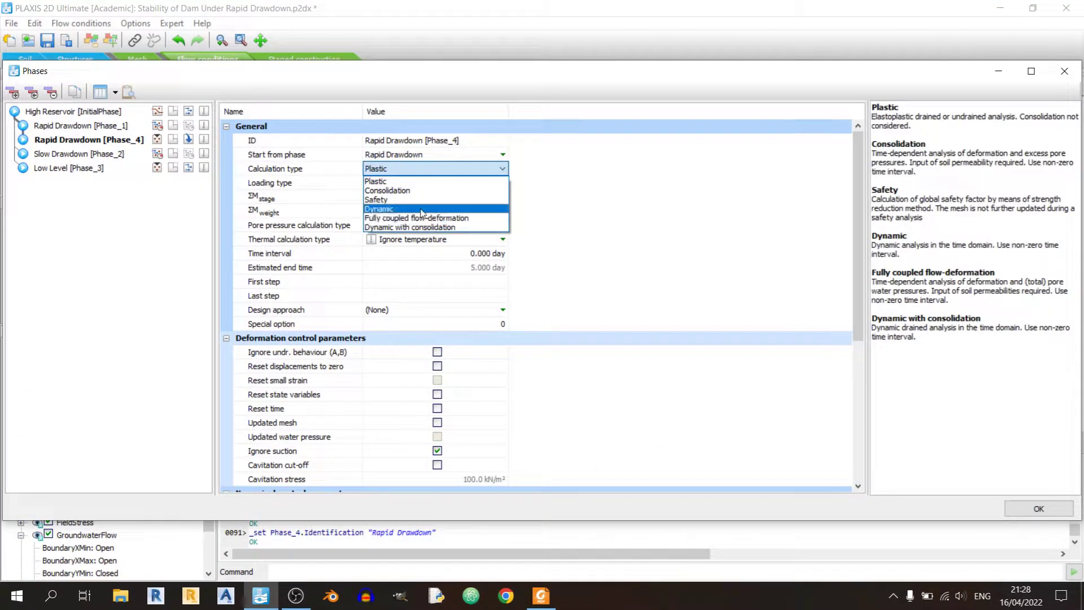
click(421, 200)
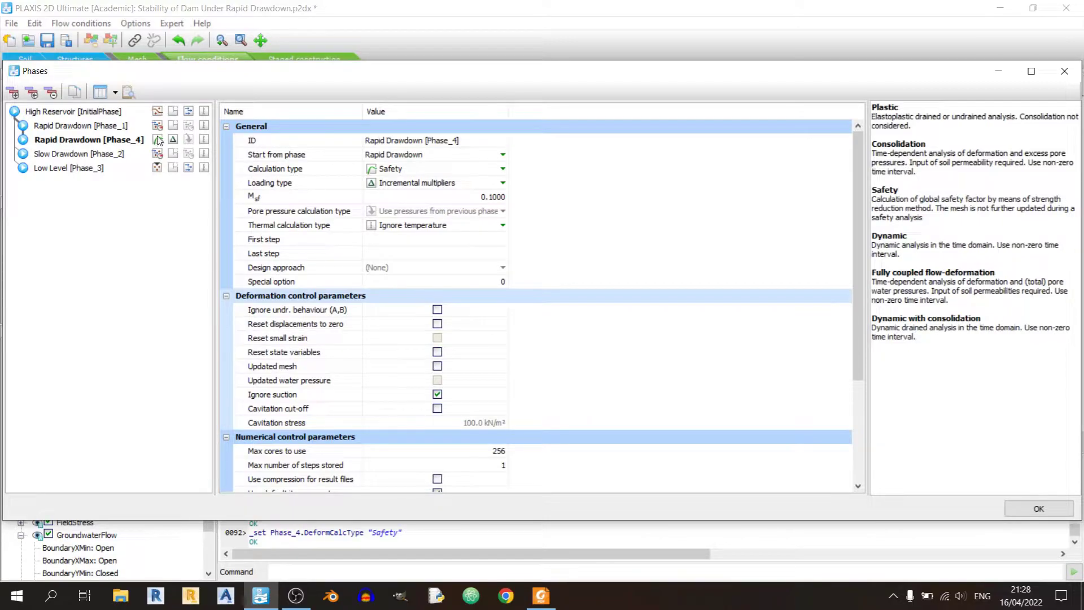
Step: Check the tutorial's final phase list and add a new phase starting from Slow Drawdown [Phase_2]
click(540, 594)
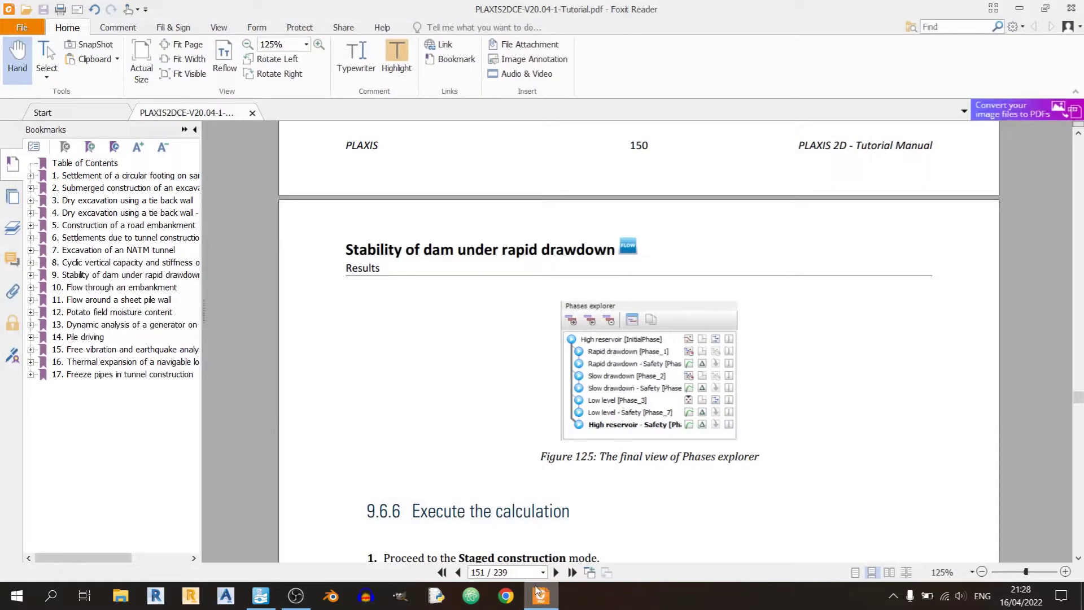
scroll(625, 416, up, 3)
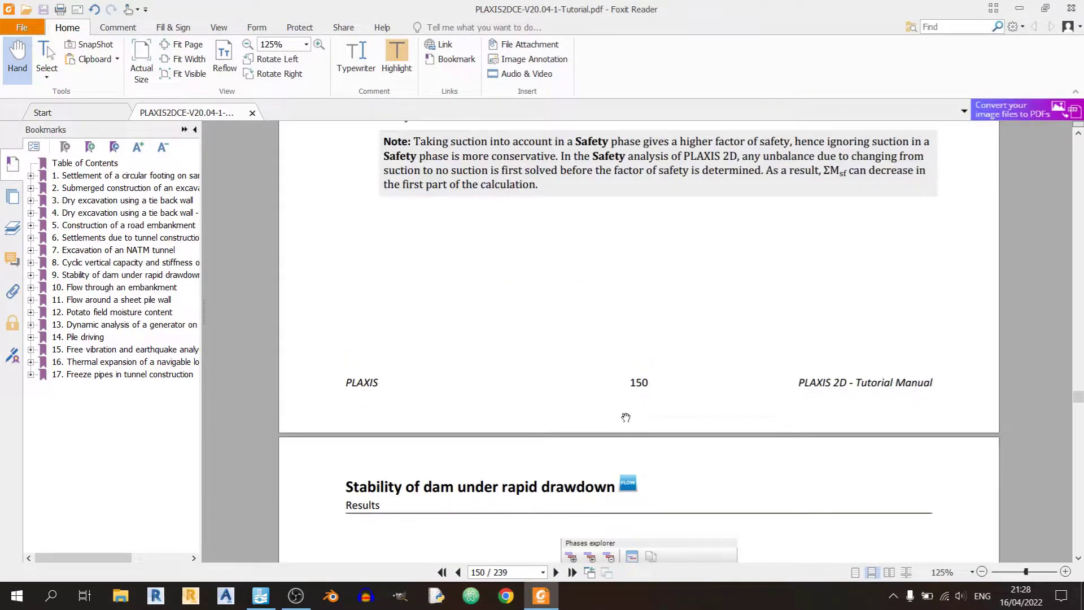
scroll(627, 421, up, 3)
scroll(652, 455, down, 6)
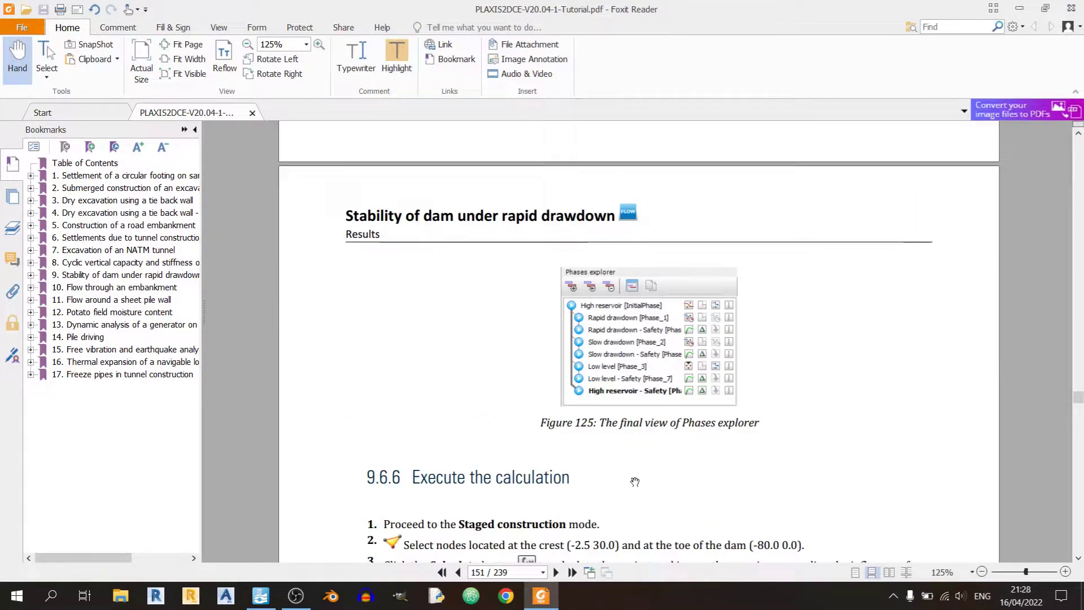
click(260, 594)
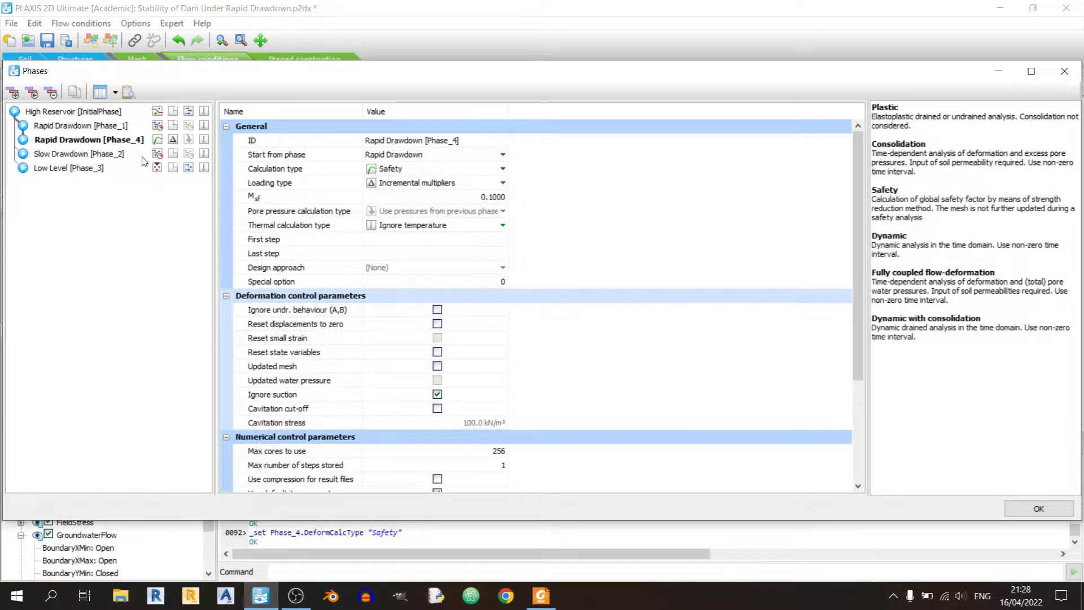
click(87, 155)
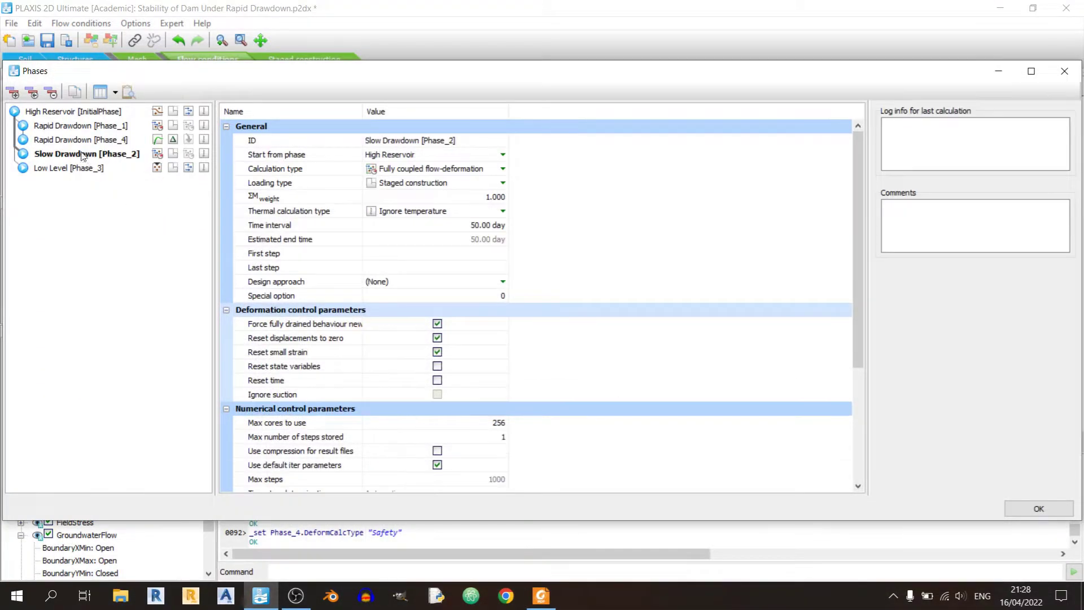
click(16, 94)
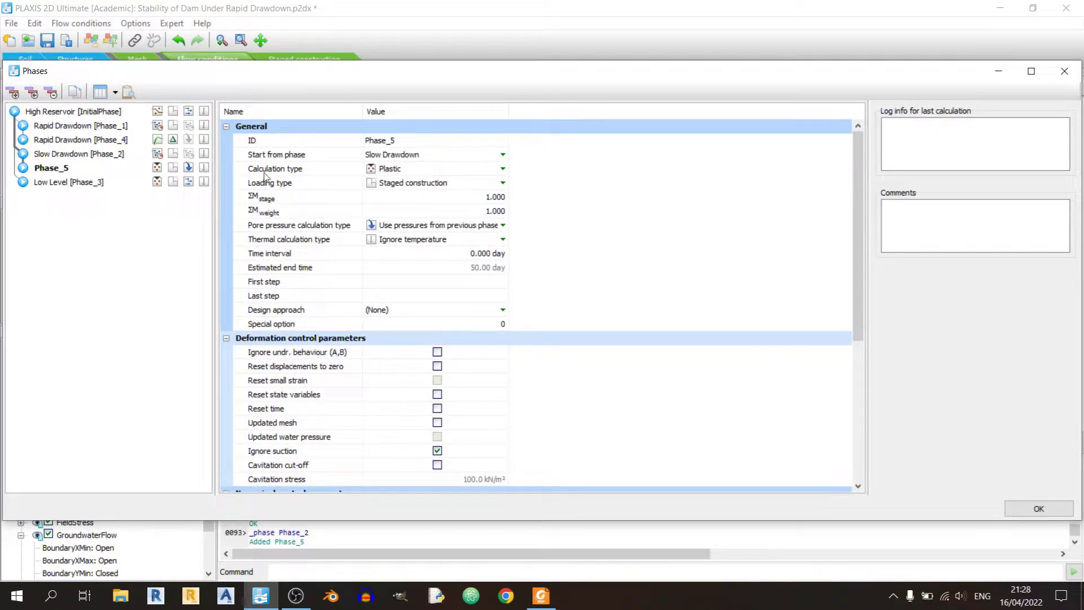
Step: Set the ID of Phase_5 to "Slow Drawdown" and its calculation type to Safety
click(414, 141)
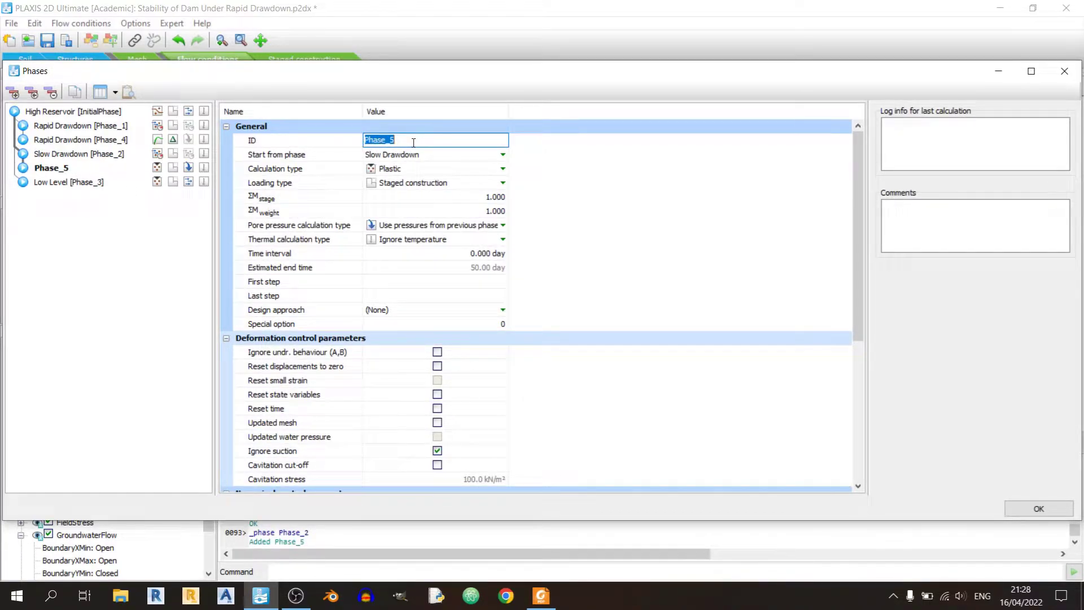
text(Slow Drawdown)
click(421, 170)
click(420, 171)
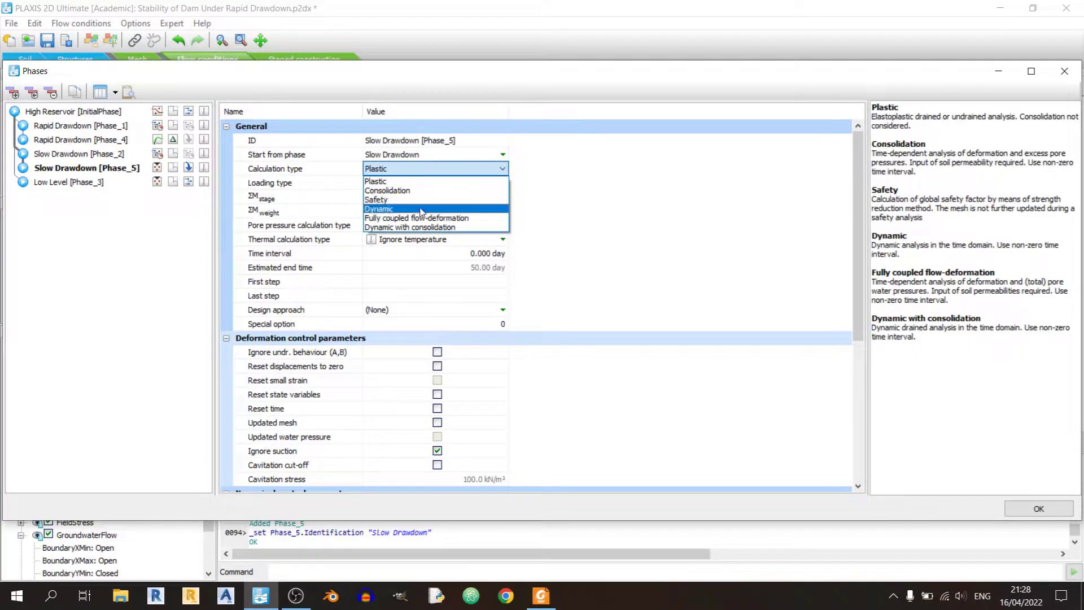
click(424, 202)
Step: Review both Slow Drawdown phases and add a new phase starting from Low Level [Phase_3]
click(113, 153)
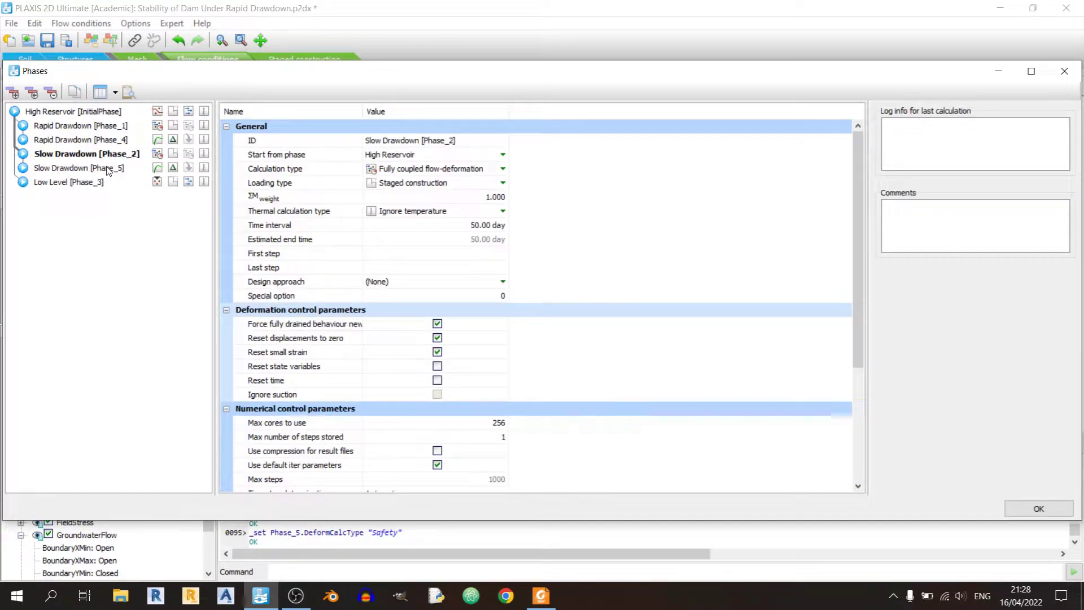
click(111, 168)
click(97, 186)
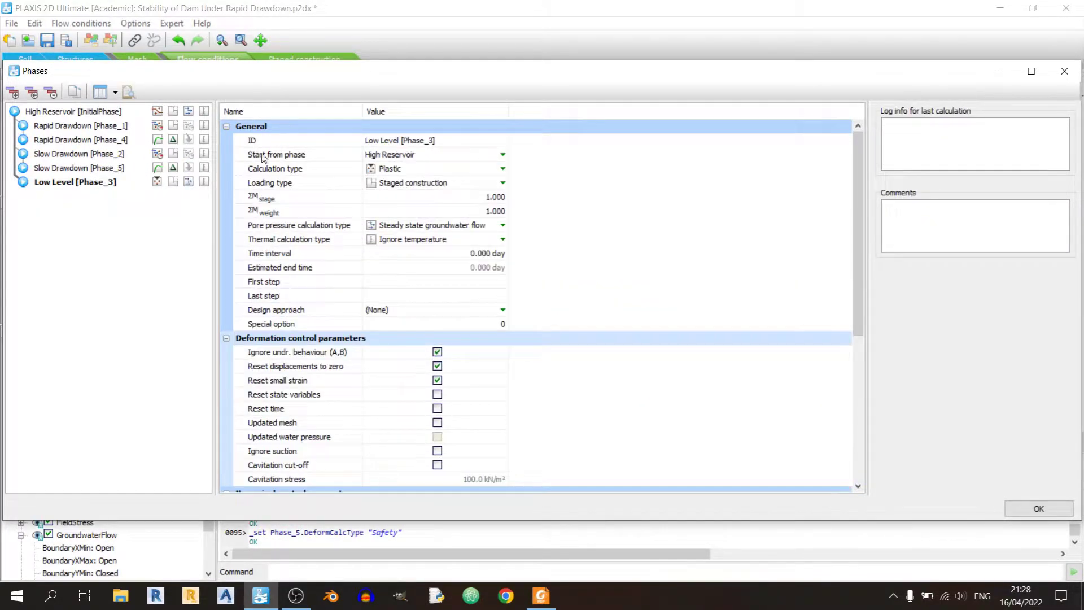
click(12, 92)
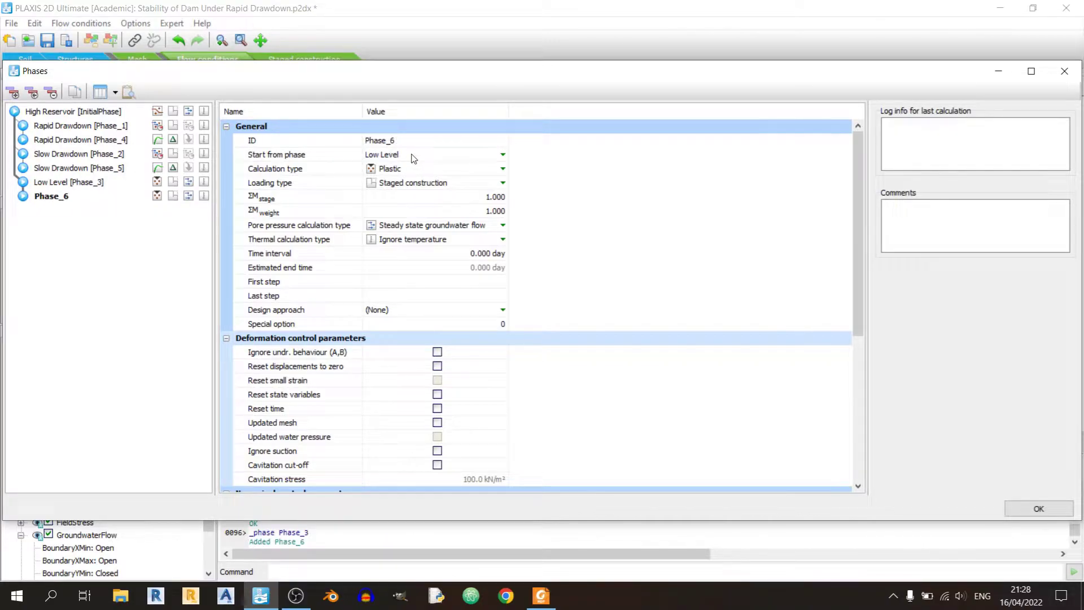
Step: Set the ID of Phase_6 to "Low Level" and its calculation type to Safety
click(428, 140)
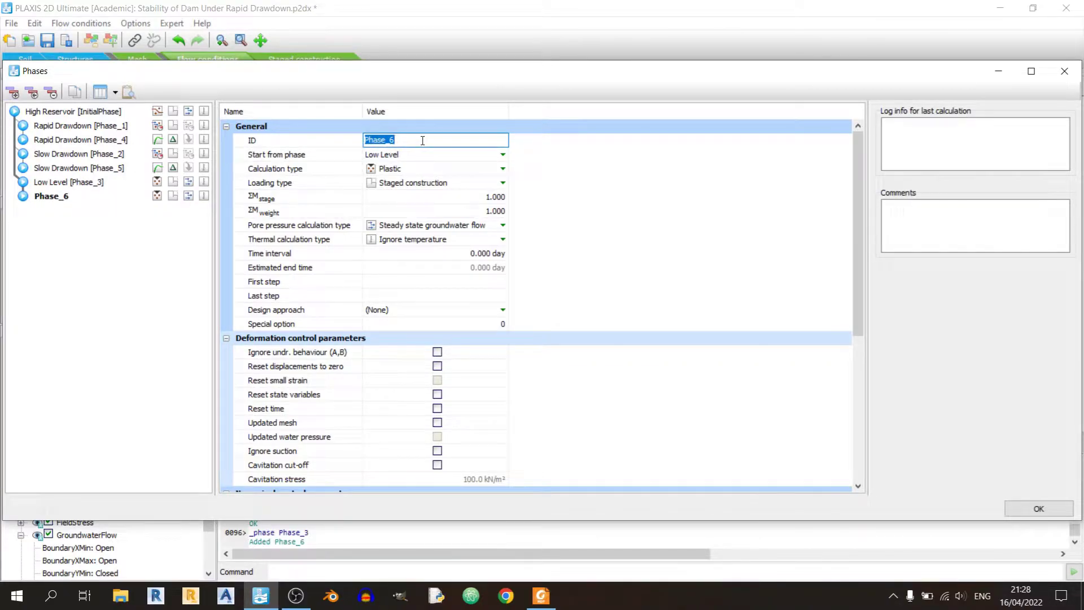
text(L)
key(Return)
click(435, 168)
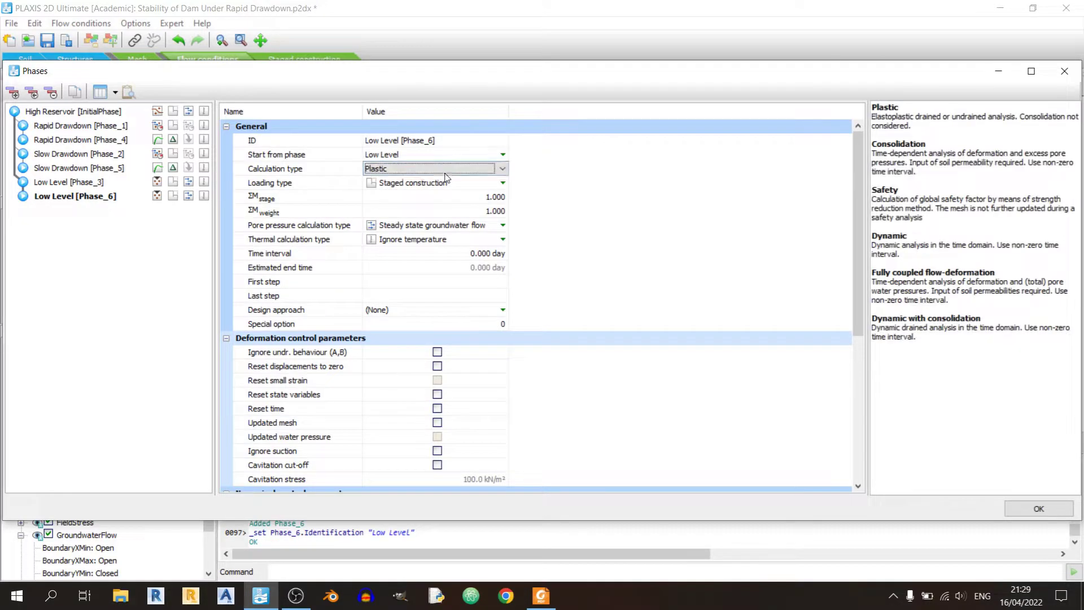
click(435, 168)
click(438, 200)
Step: Consult the tutorial's Phase 4 to 7 instructions and add a new phase starting from High Reservoir [InitialPhase]
key(alt+Tab)
scroll(711, 401, up, 9)
scroll(724, 404, up, 3)
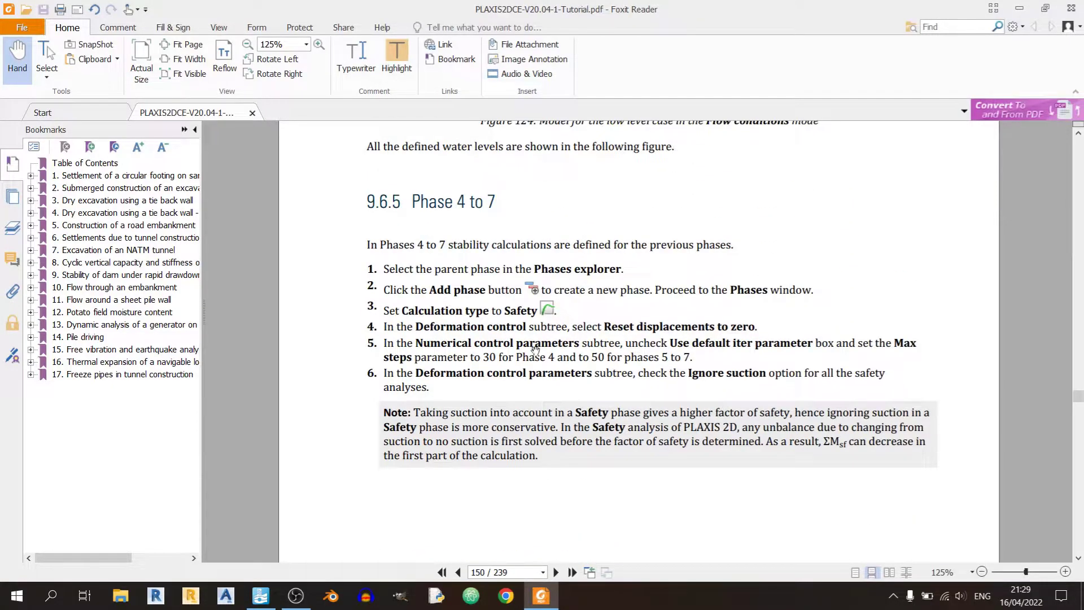
click(547, 598)
click(53, 112)
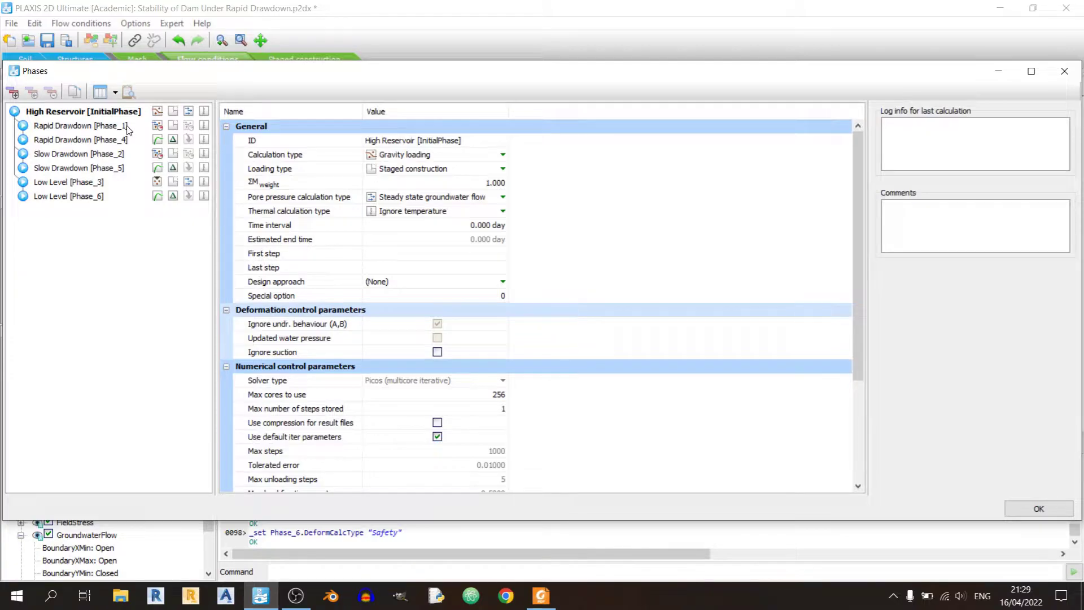
click(14, 93)
Step: Set the ID of Phase_7 to "High Reservoir" and its calculation type to Safety
click(402, 142)
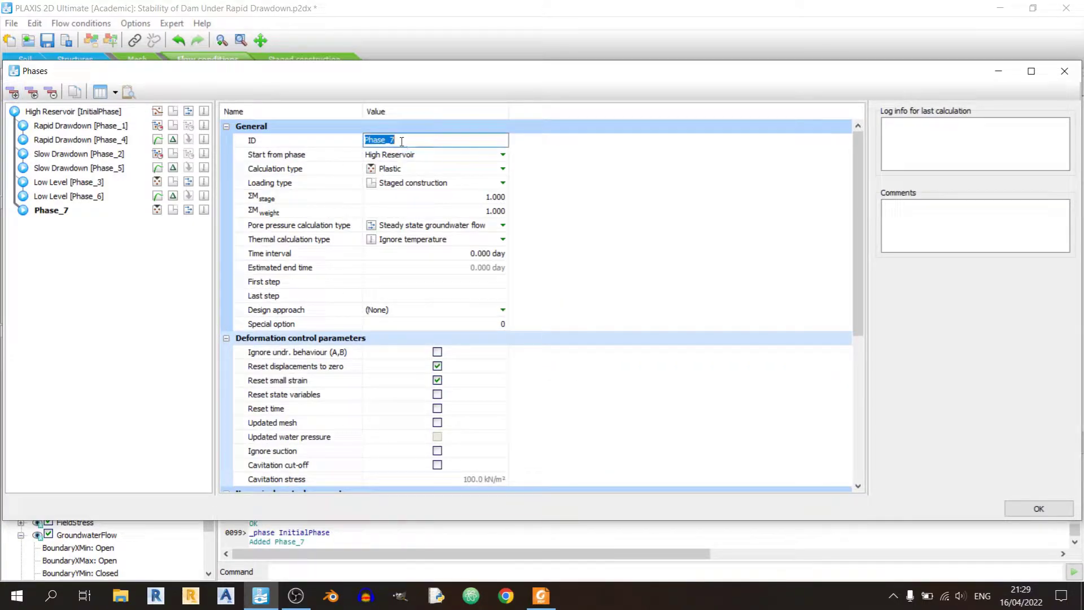
text(High Reservoir)
click(410, 172)
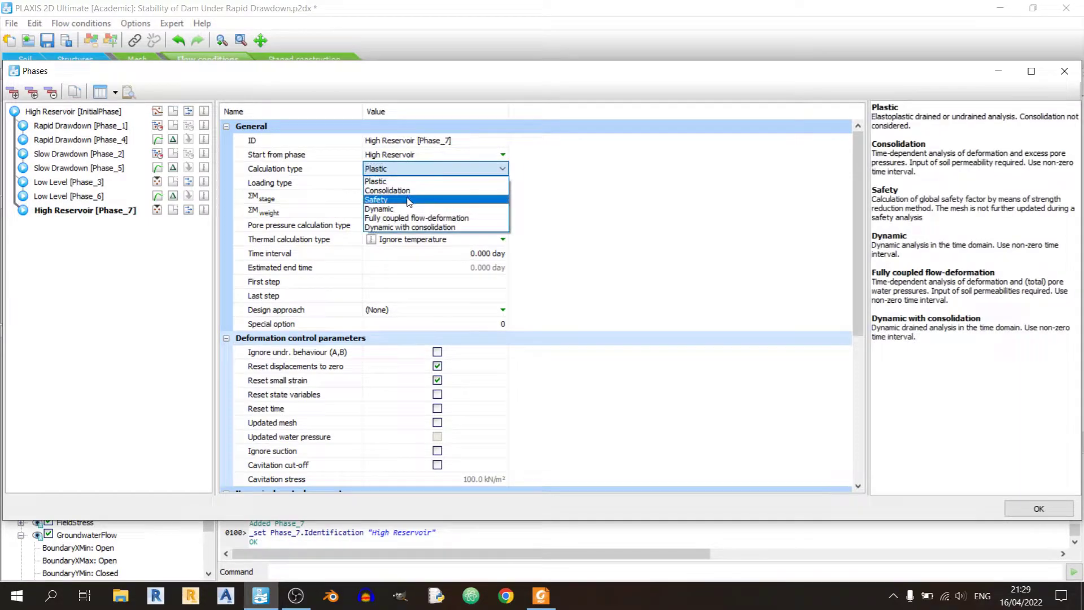
click(395, 193)
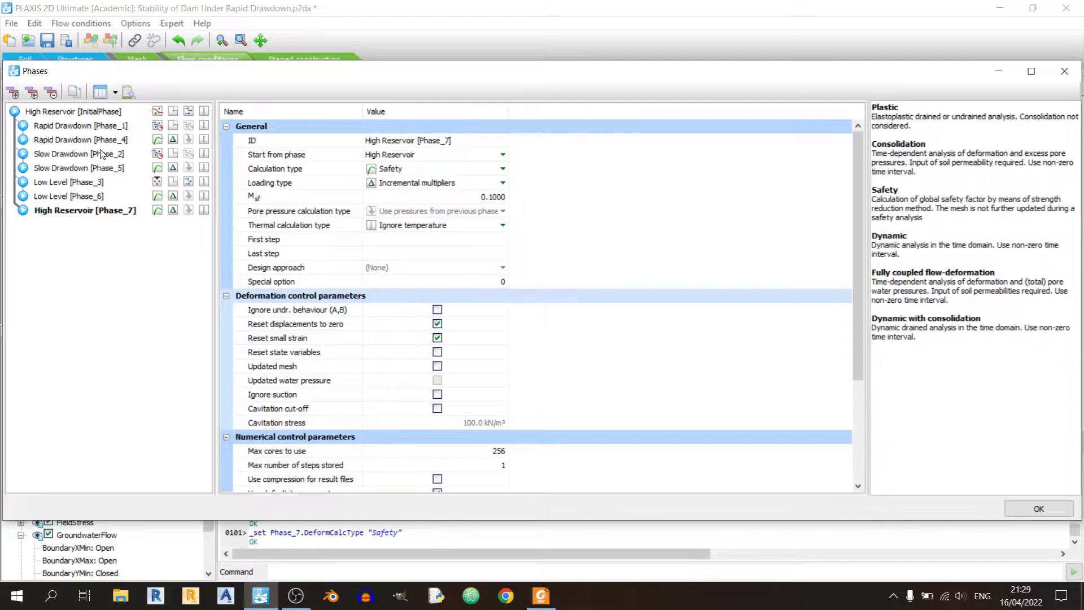
Step: Consult the tutorial's deformation control instructions and enable Reset displacements to zero for Low Level [Phase_6]
click(541, 595)
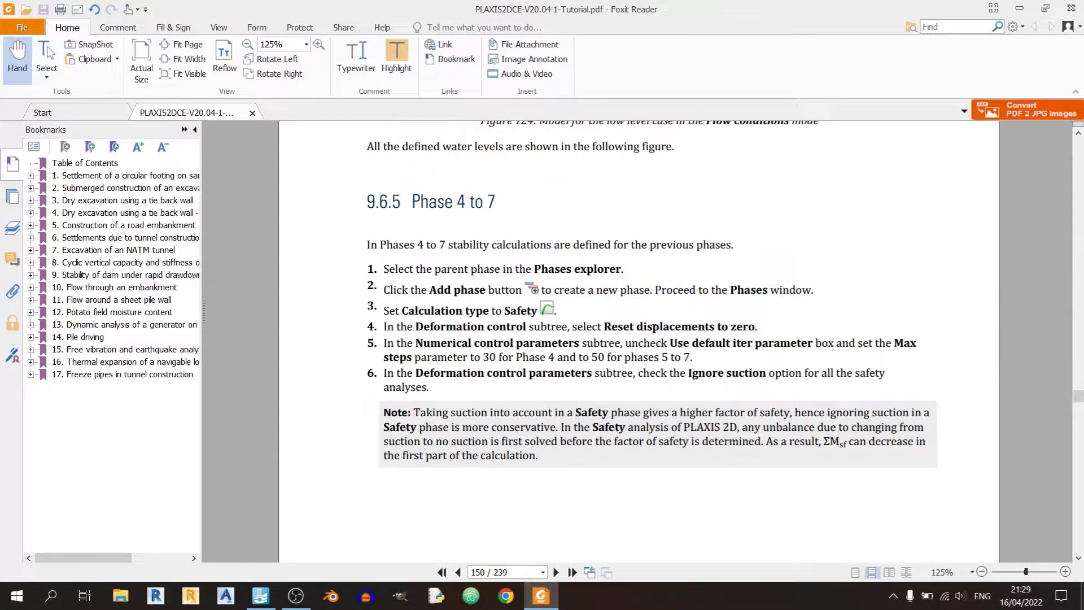
click(541, 596)
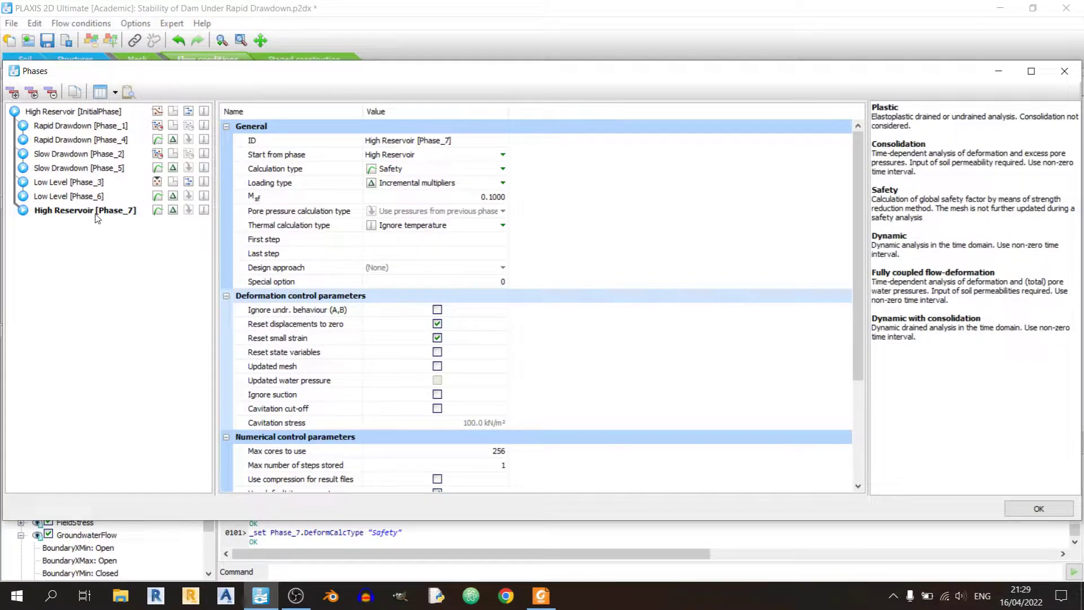
click(97, 197)
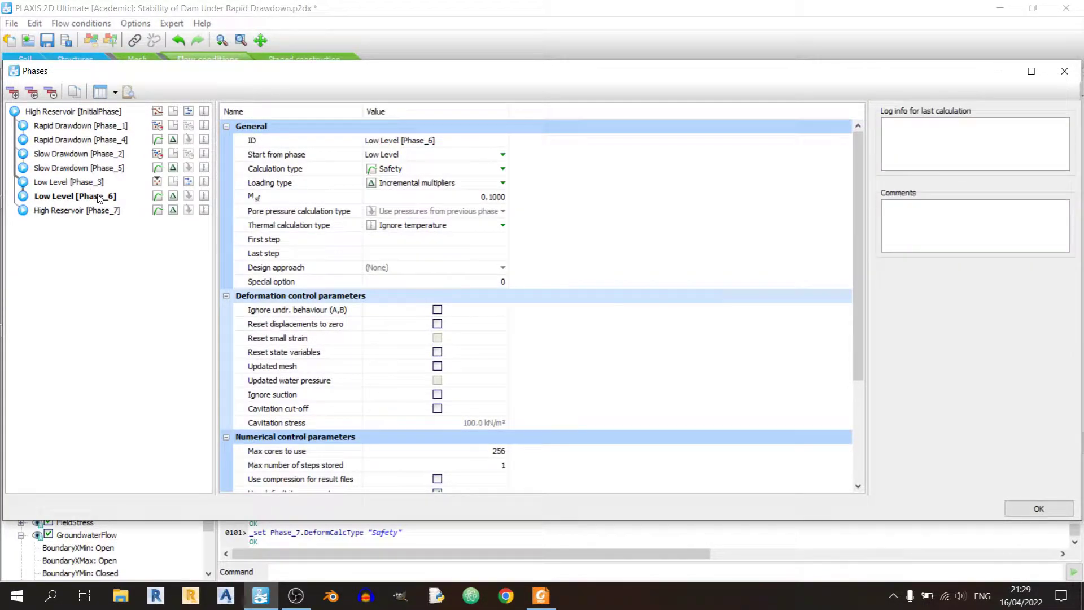
click(437, 324)
Step: Recheck the tutorial and enable Reset displacements to zero for Slow Drawdown [Phase_5] and Rapid Drawdown [Phase_4]
click(541, 595)
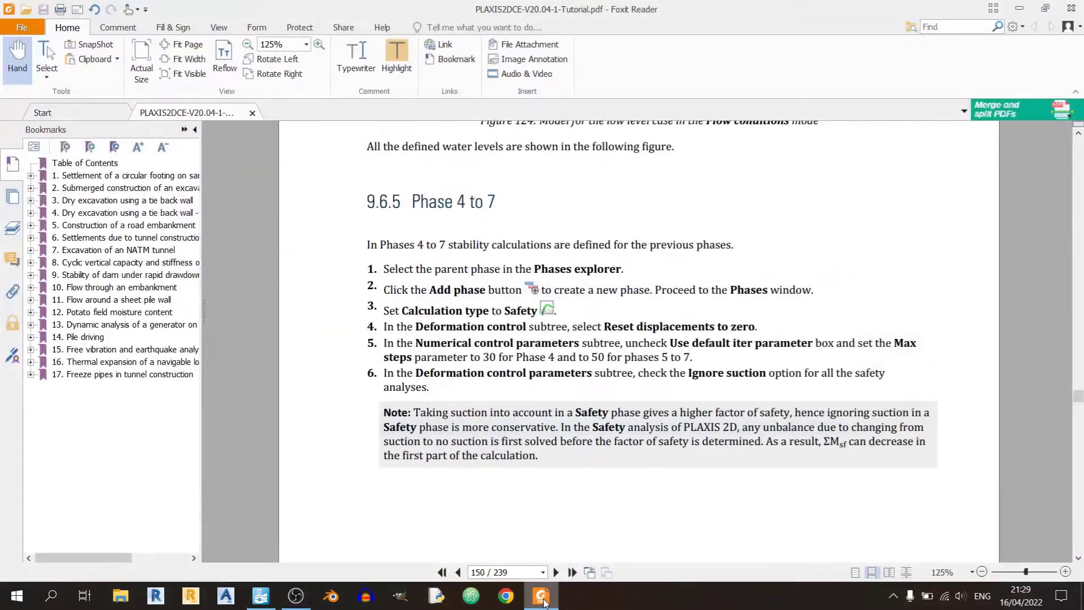
click(539, 595)
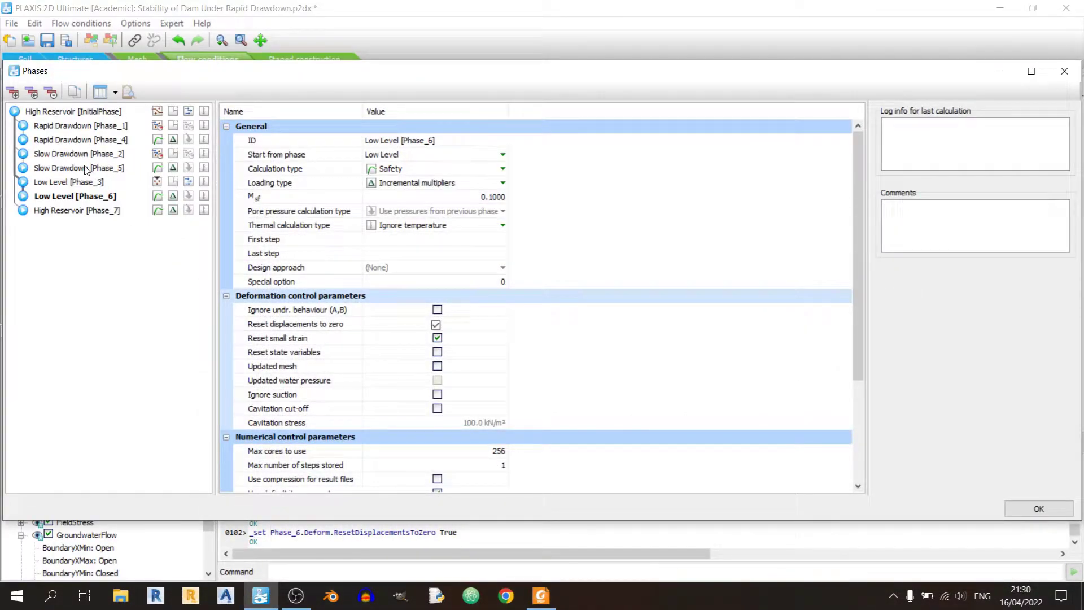
click(87, 169)
click(436, 324)
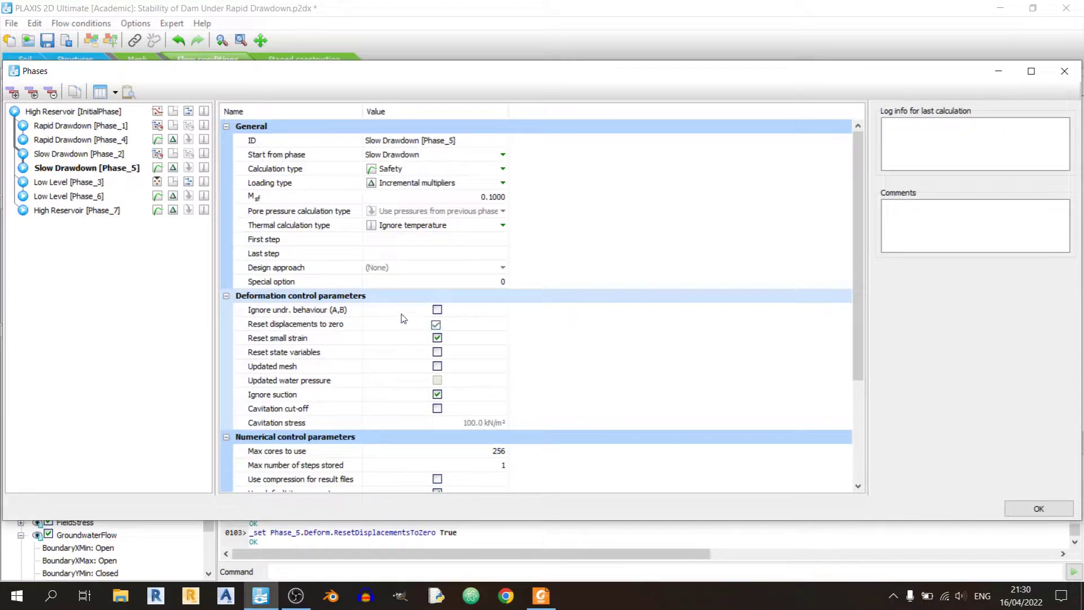
click(88, 142)
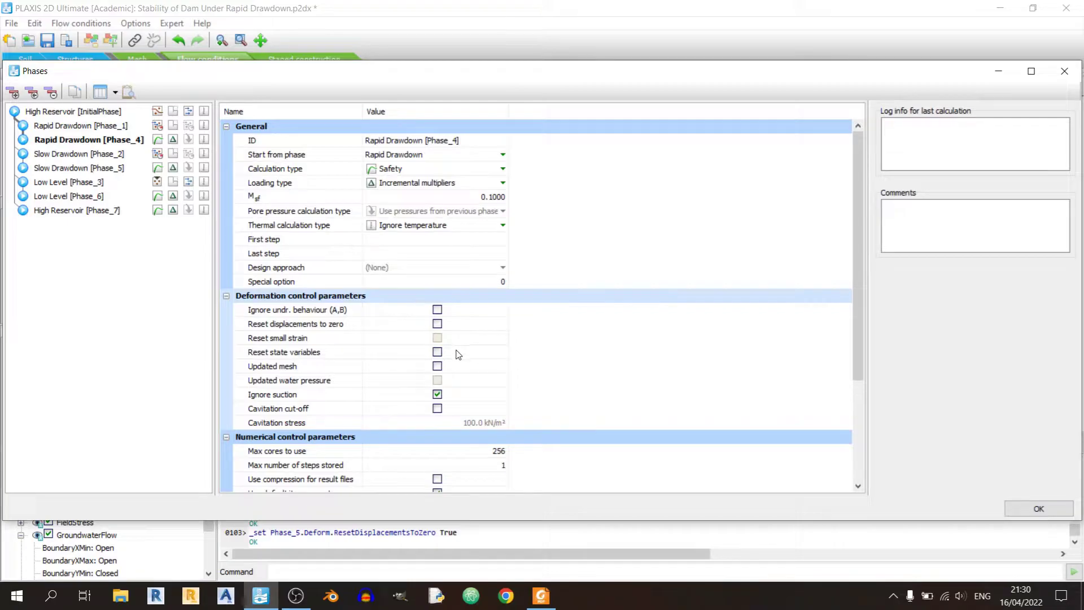
click(437, 325)
Step: Consult the tutorial's numerical control instructions and disable Use default iter parameters for Rapid Drawdown [Phase_4]
click(542, 601)
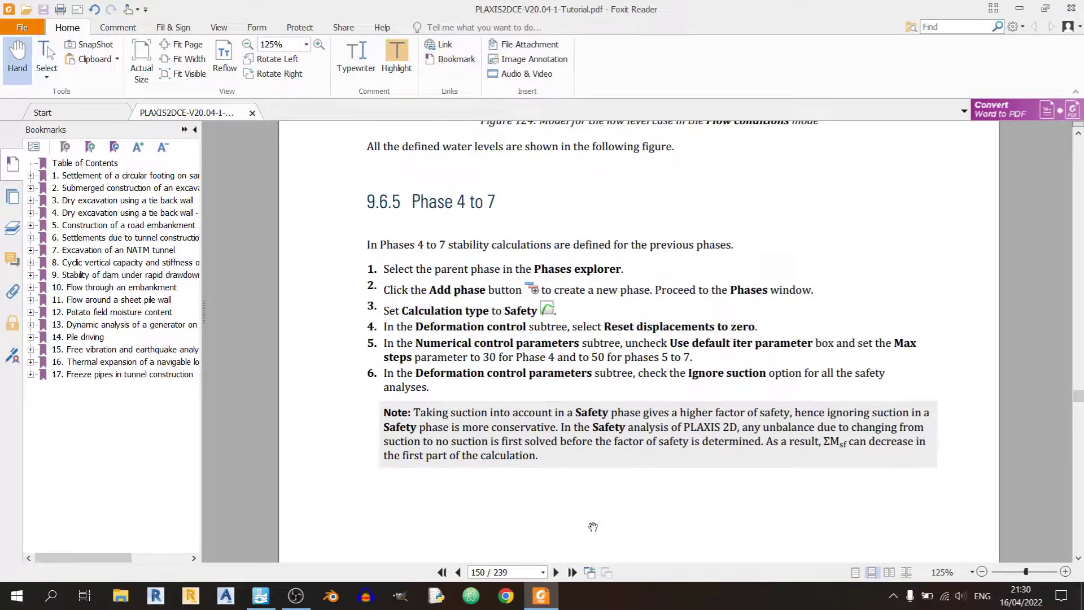
click(544, 597)
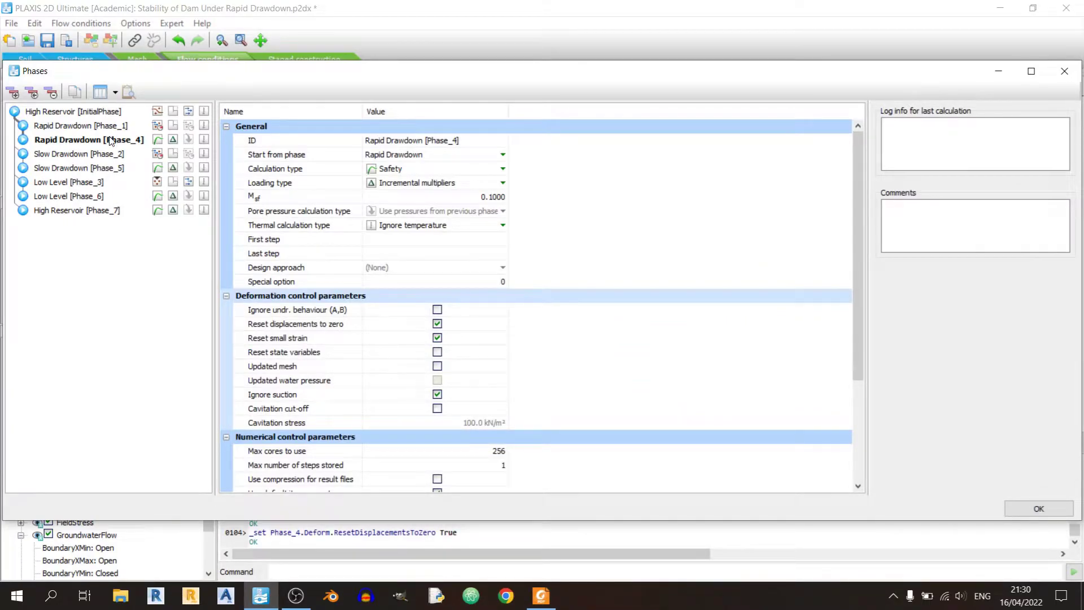
click(540, 596)
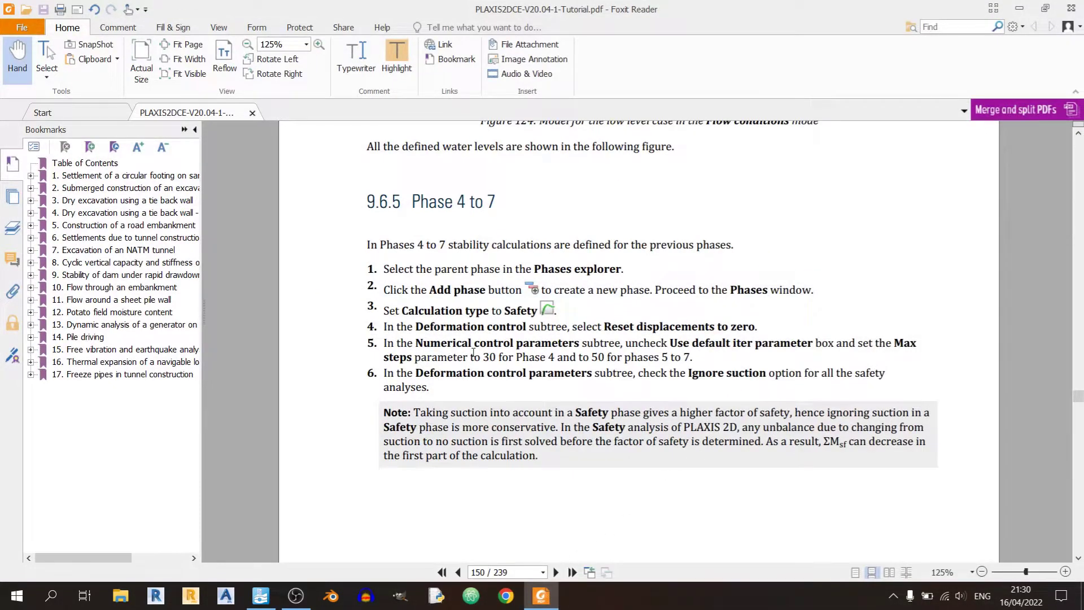
click(541, 595)
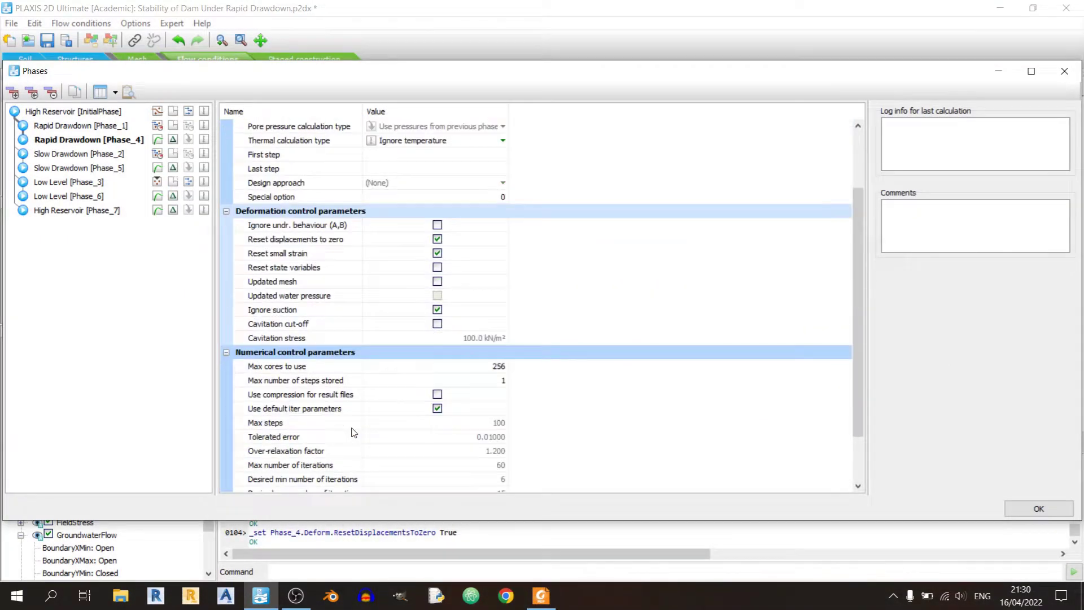
scroll(354, 433, down, 2)
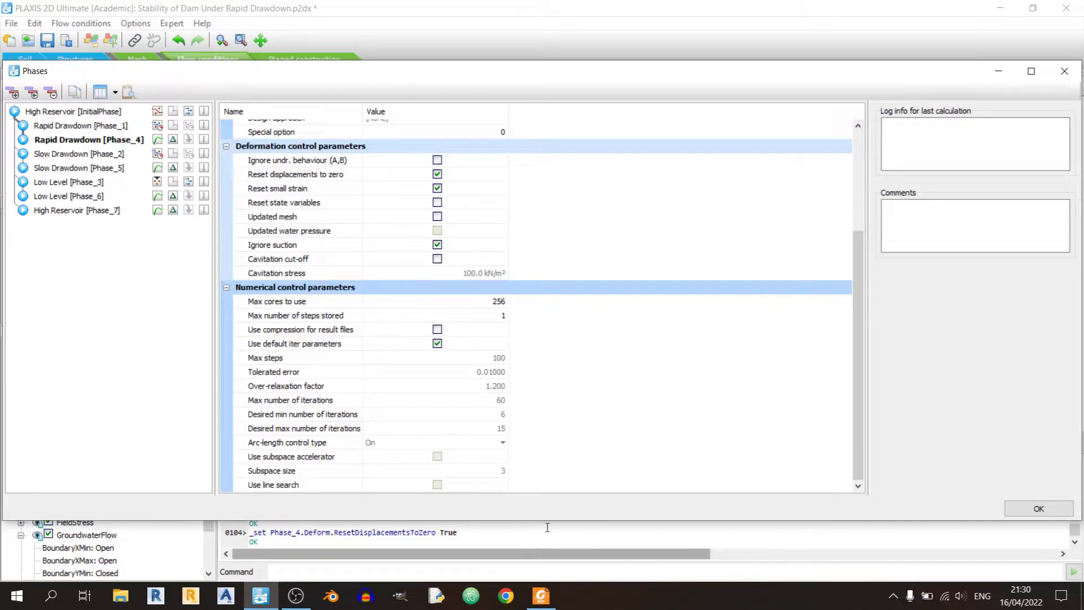
click(541, 595)
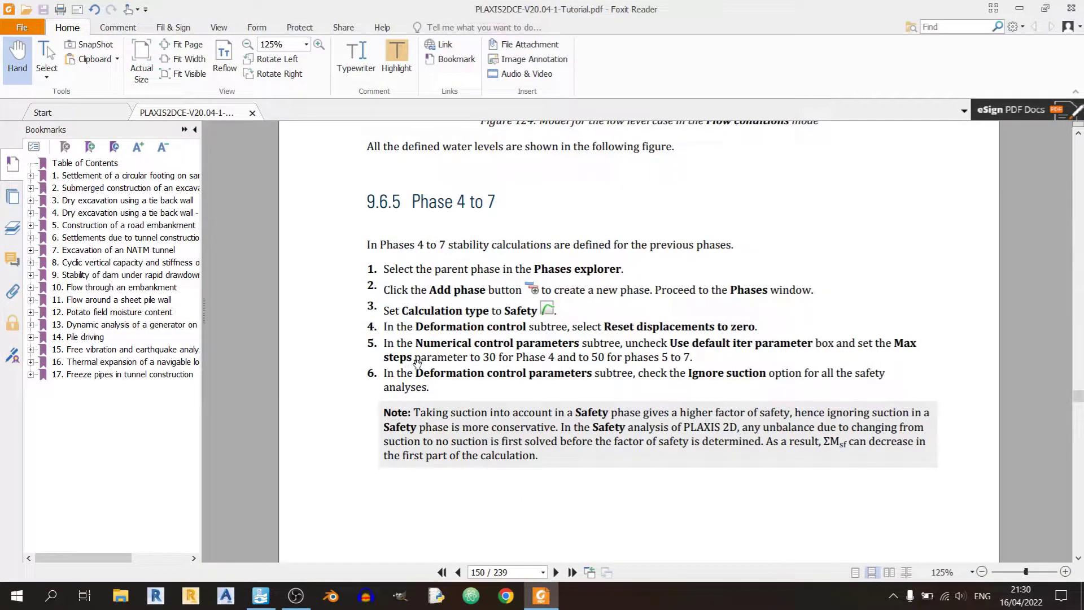
key(alt+Tab)
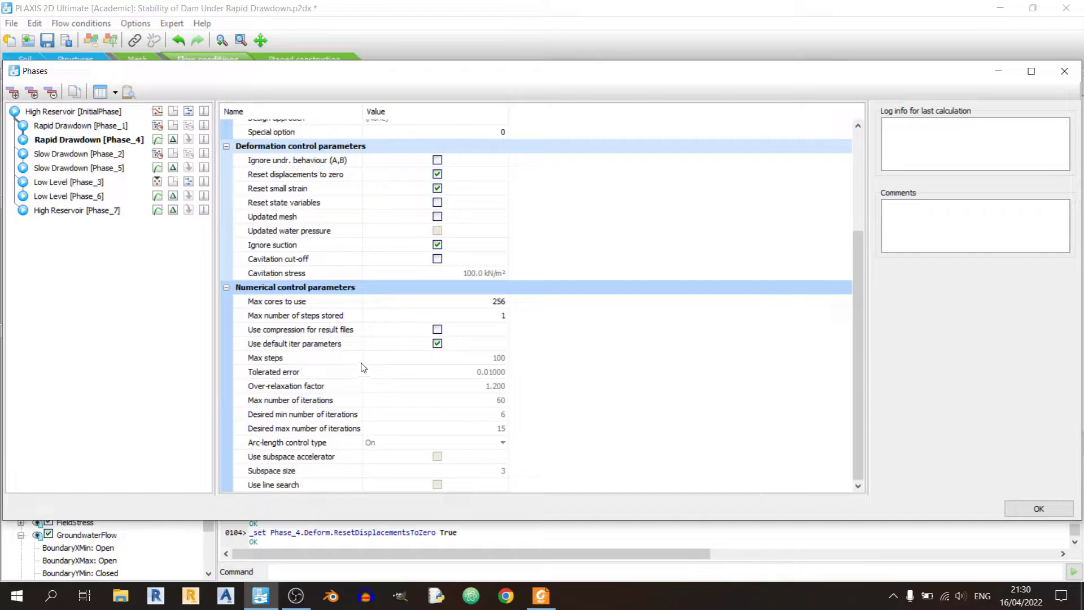
click(437, 344)
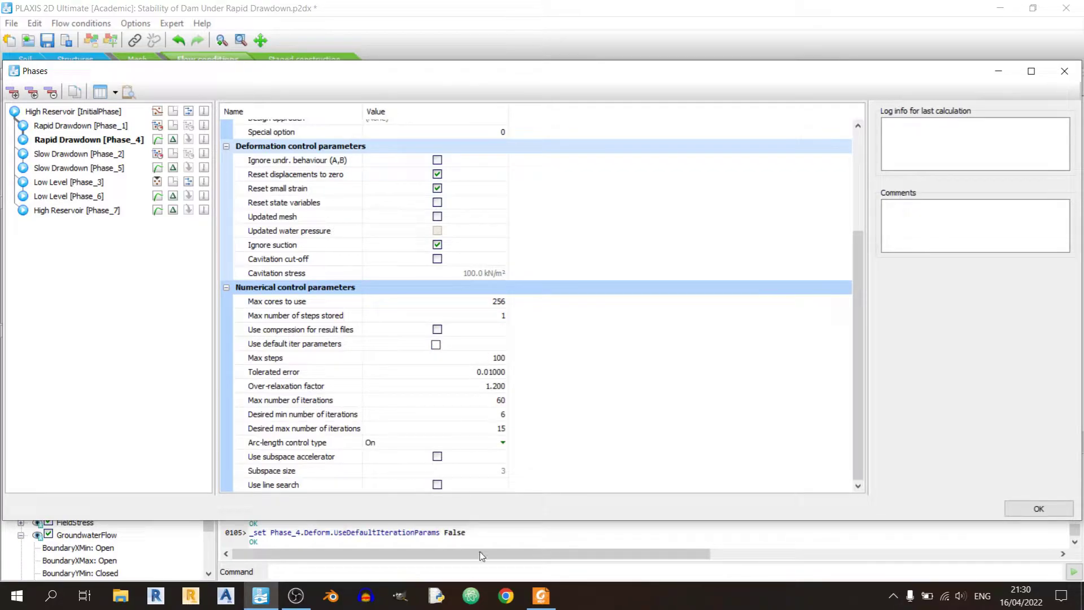
Step: Consult the tutorial's numerical control instructions and set Max steps to 30 for Rapid Drawdown [Phase_4]
click(540, 596)
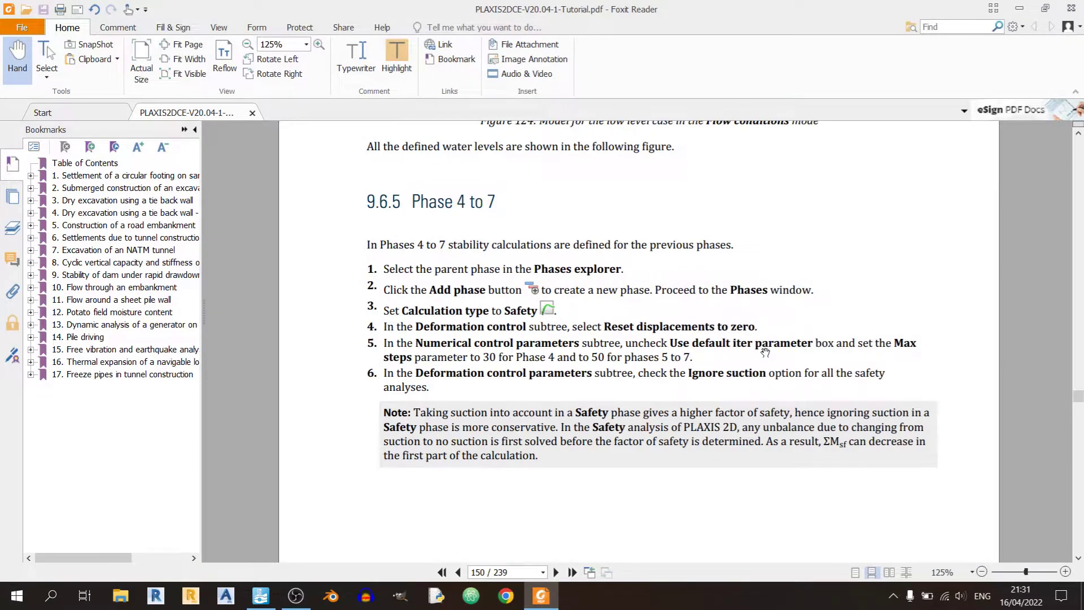
scroll(750, 345, down, 1)
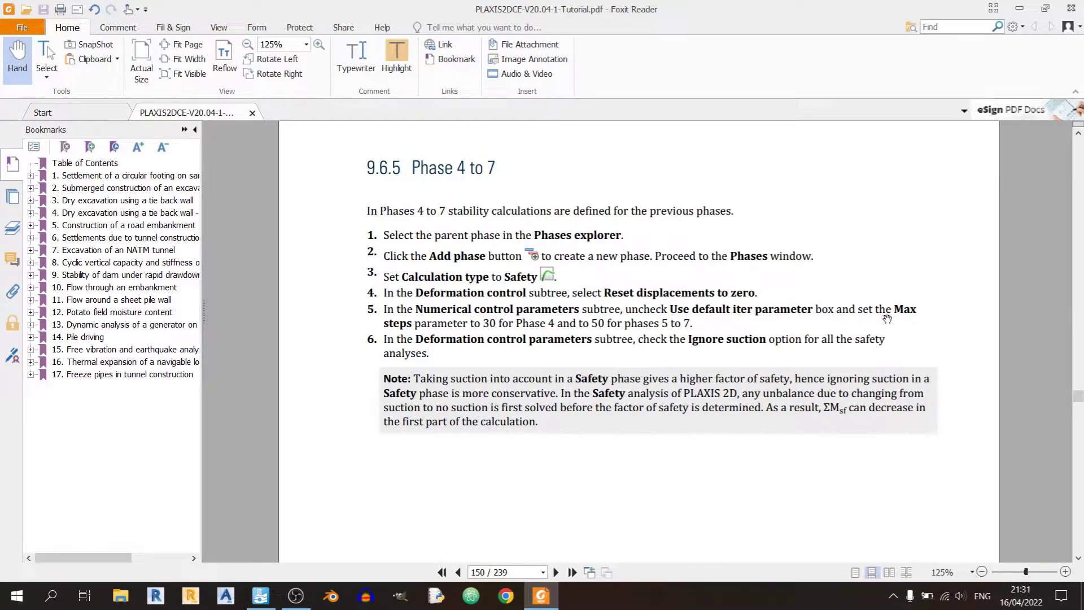
key(alt+Tab)
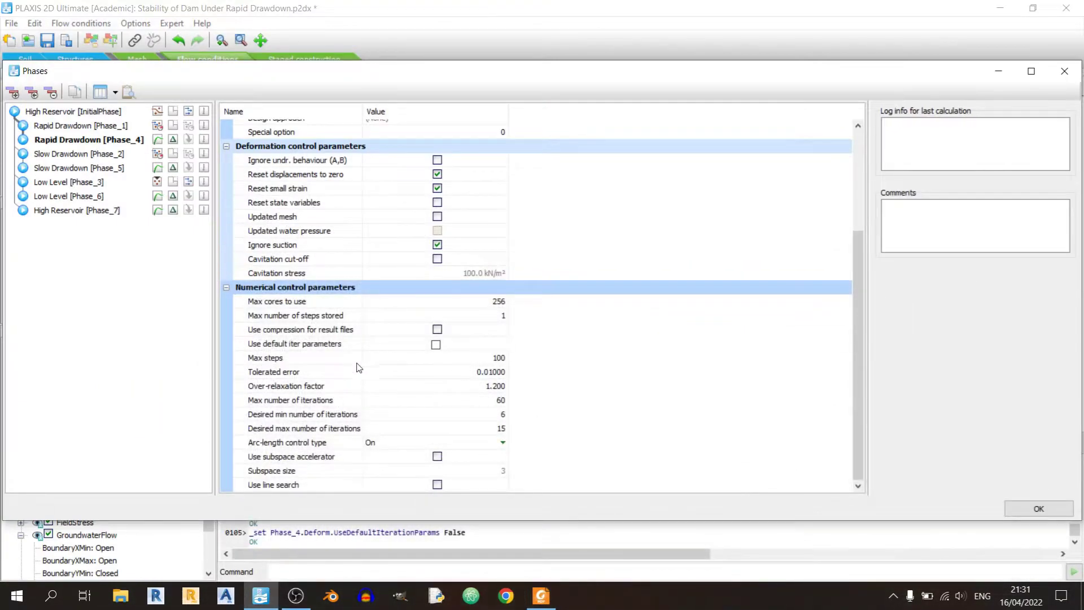
click(499, 356)
text(30)
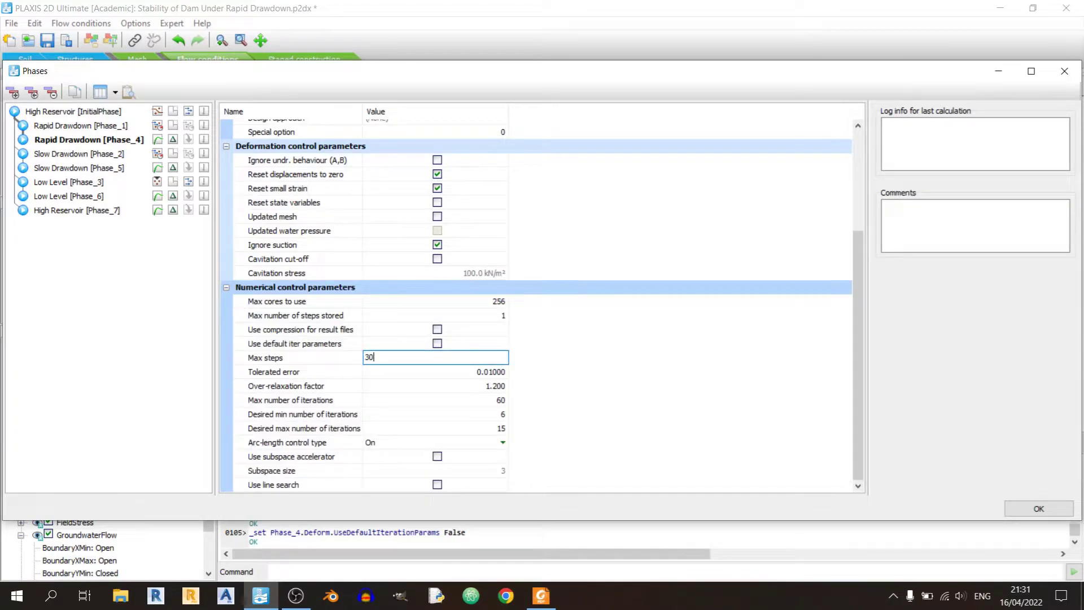
key(Return)
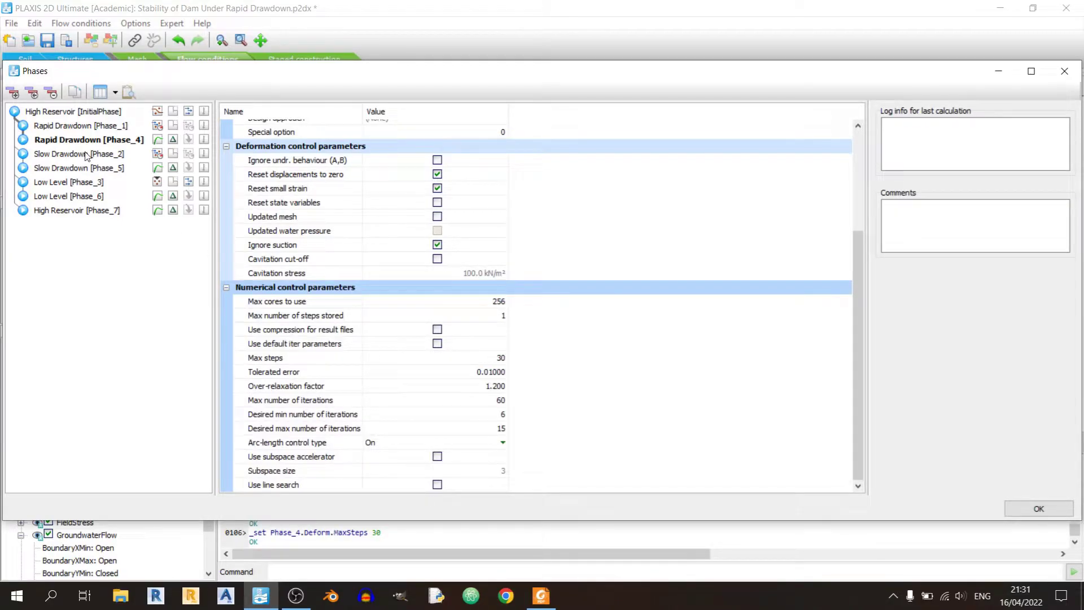
Step: Recheck the tutorial, disable Use default iter parameters for Slow Drawdown [Phase_5], and set its Max steps to 50
click(105, 169)
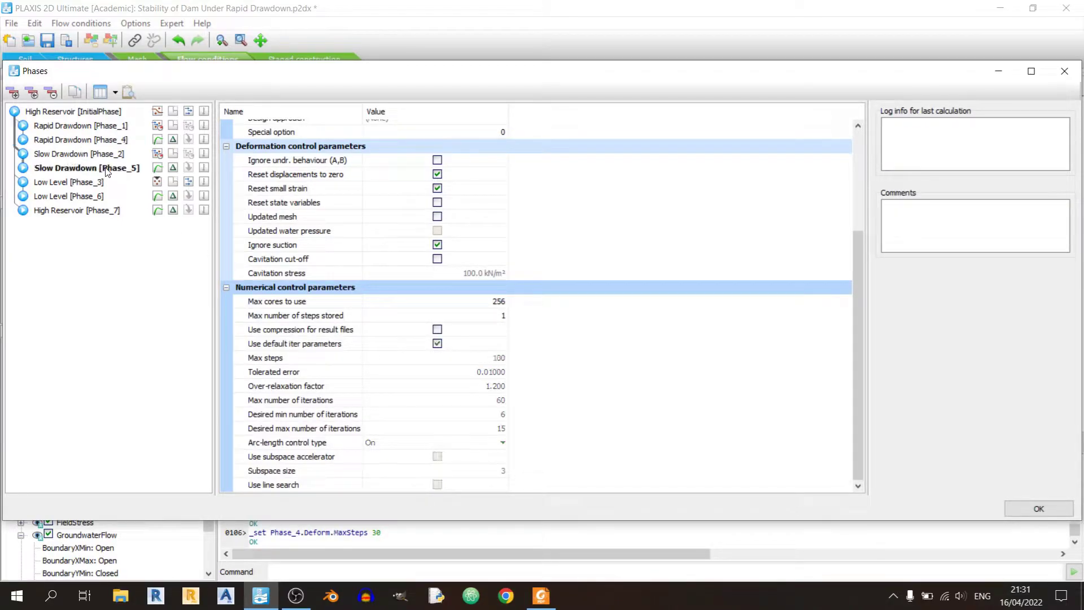
click(541, 596)
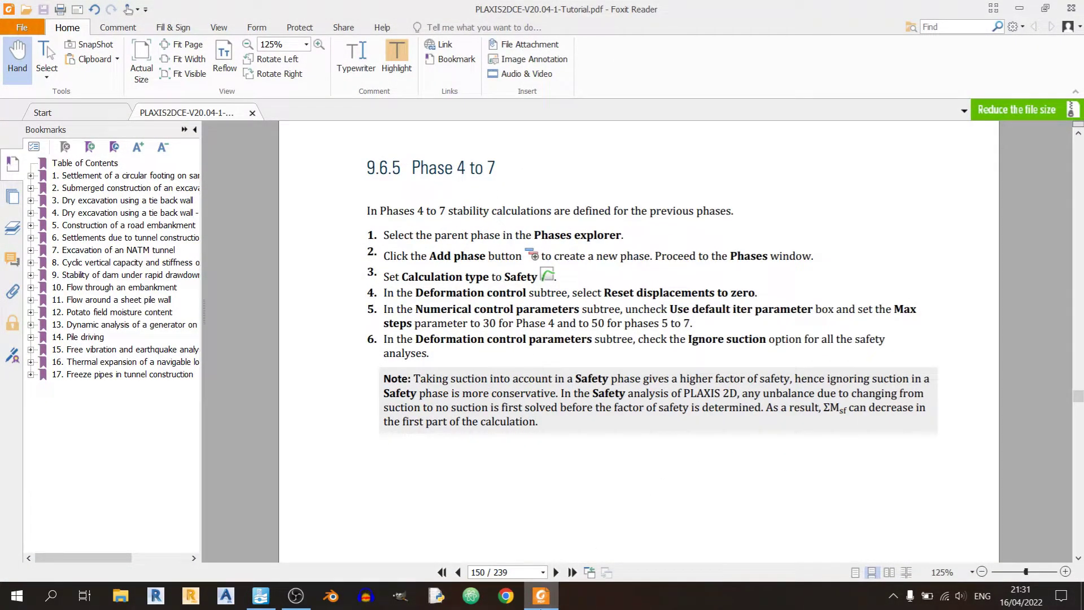
click(540, 602)
click(437, 343)
click(491, 358)
click(542, 600)
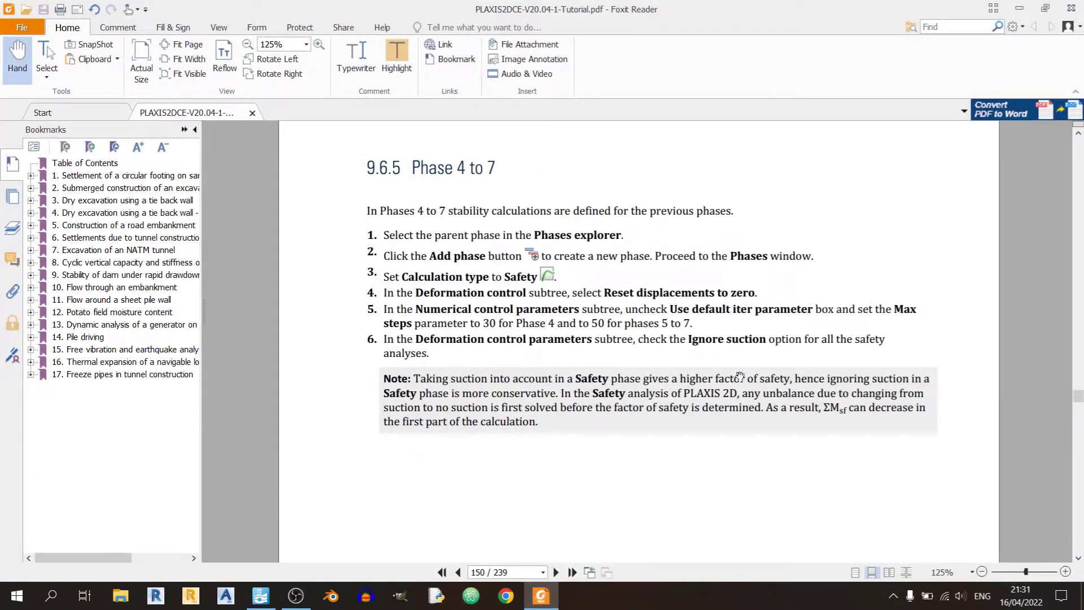
click(542, 599)
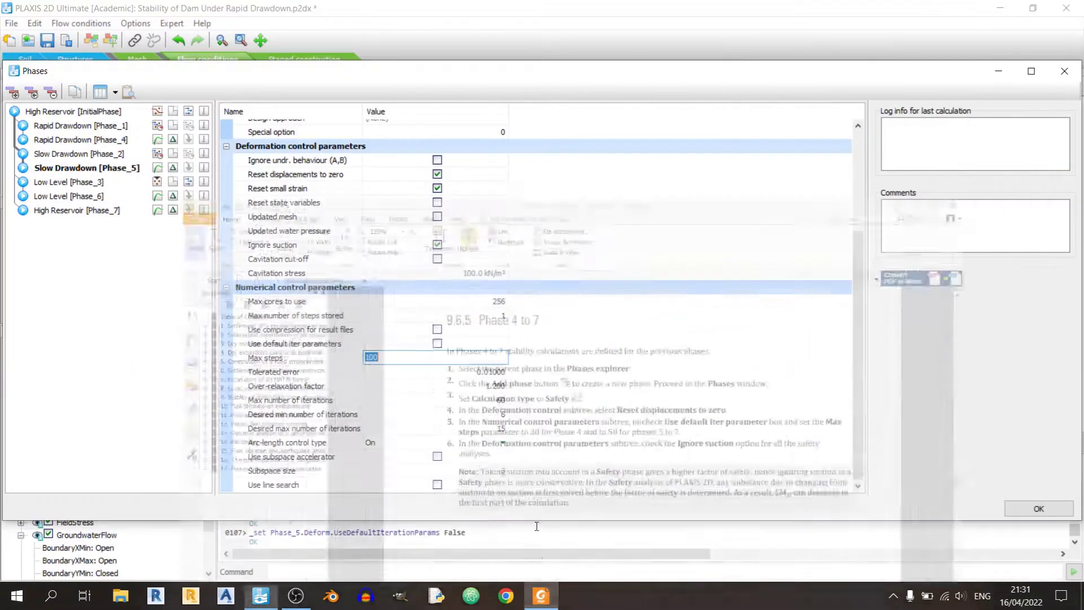
text(50)
key(Return)
click(84, 141)
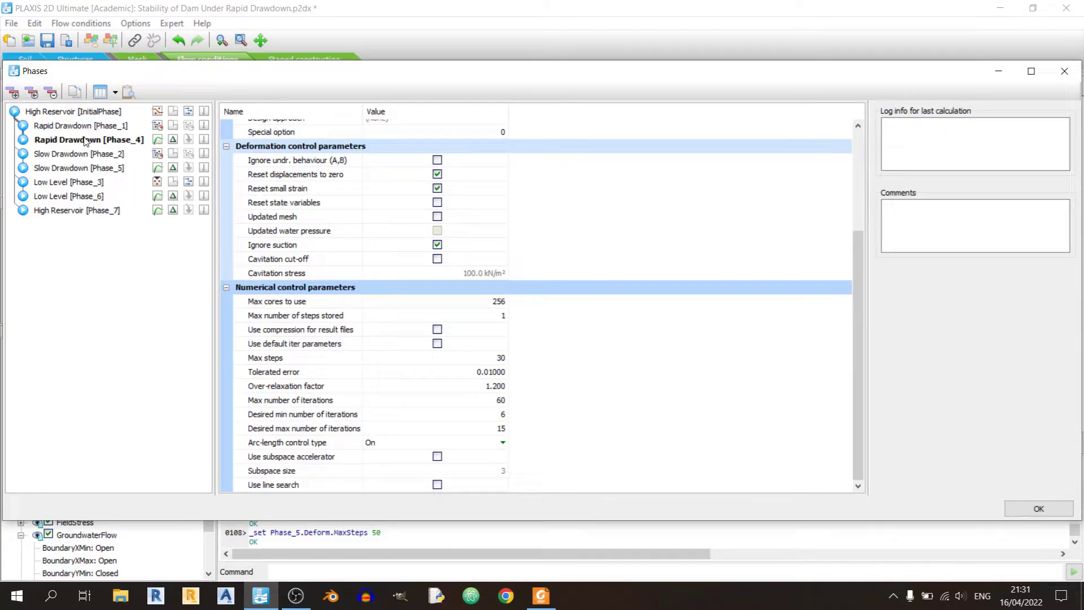
click(75, 169)
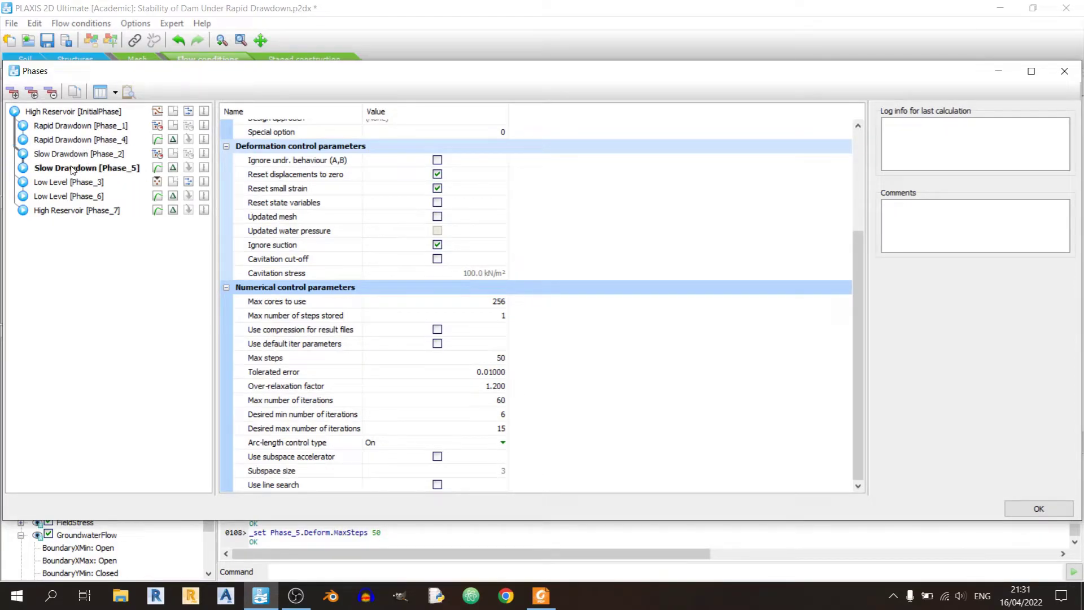
Step: Disable Use default iter parameters for Low Level [Phase_6] and set its Max steps to 50
click(63, 196)
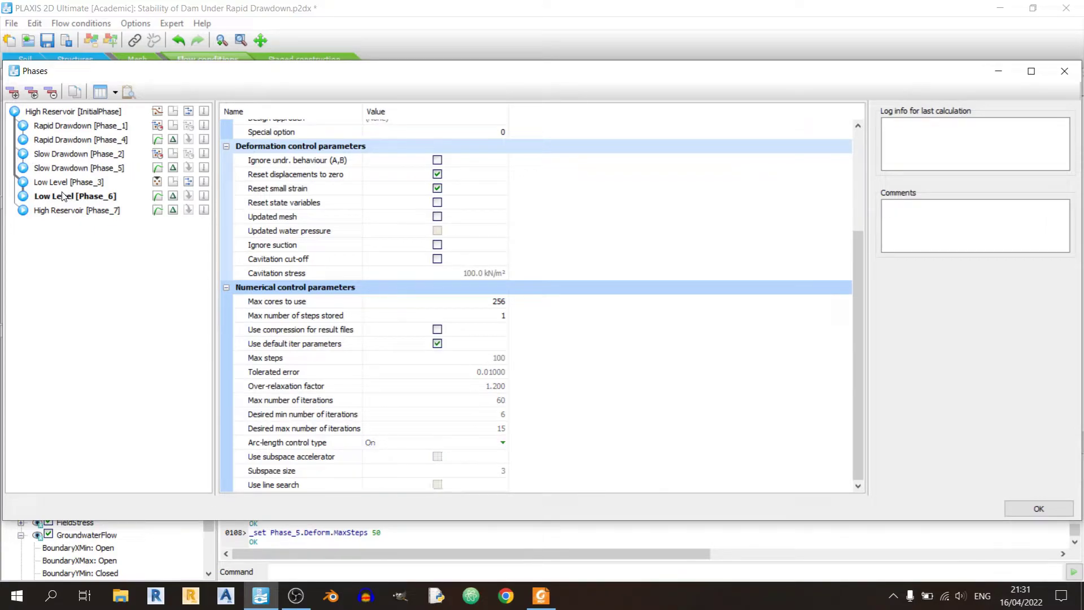
click(446, 359)
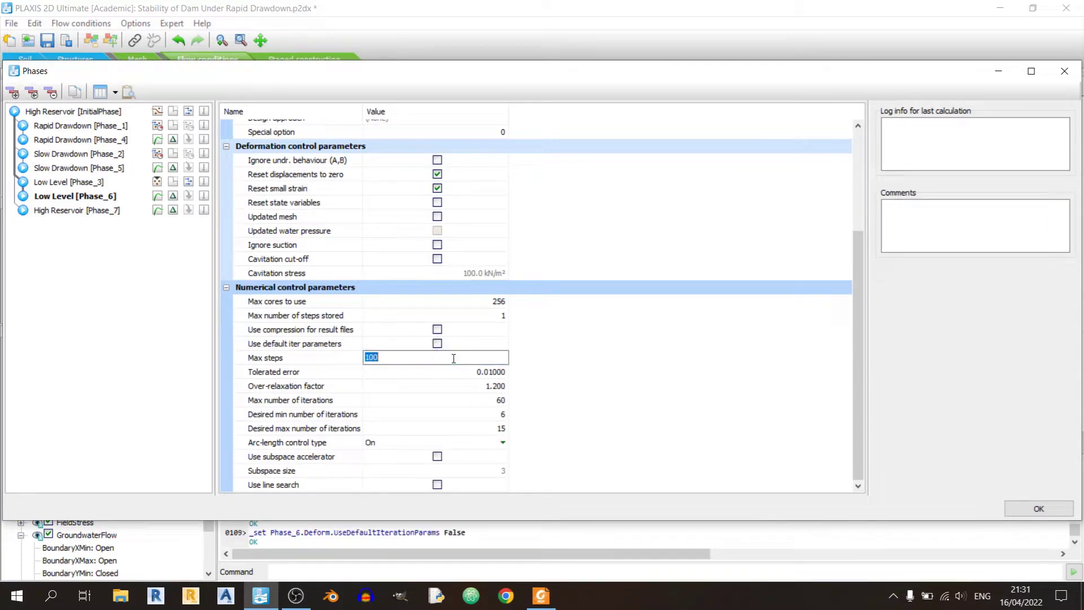
text(50)
key(Return)
Step: Disable Use default iter parameters for High Reservoir [Phase_7] and set its Max steps to 50
click(70, 214)
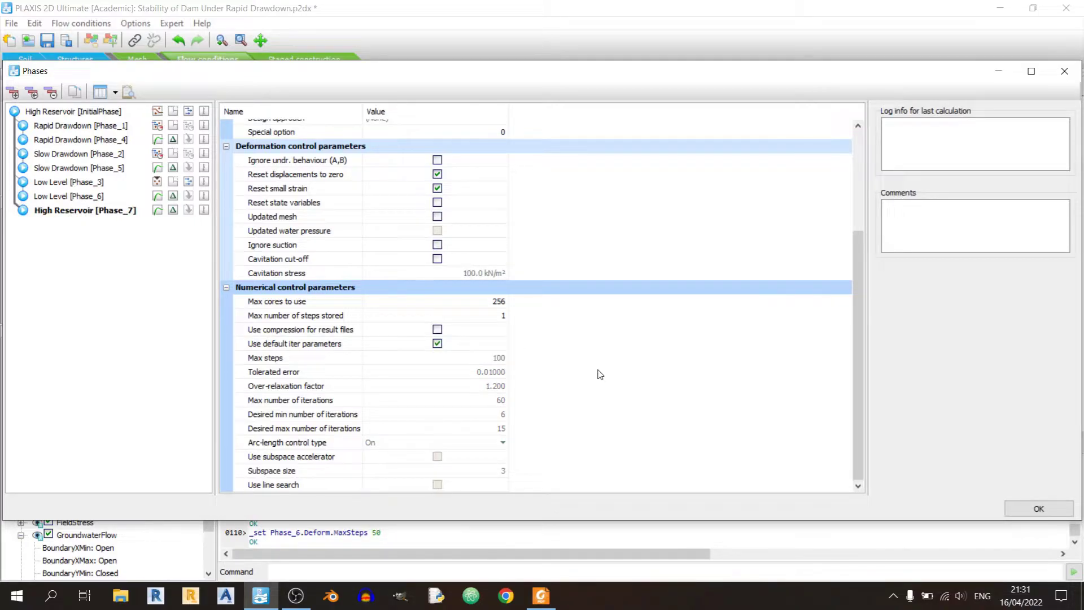
click(437, 343)
click(454, 359)
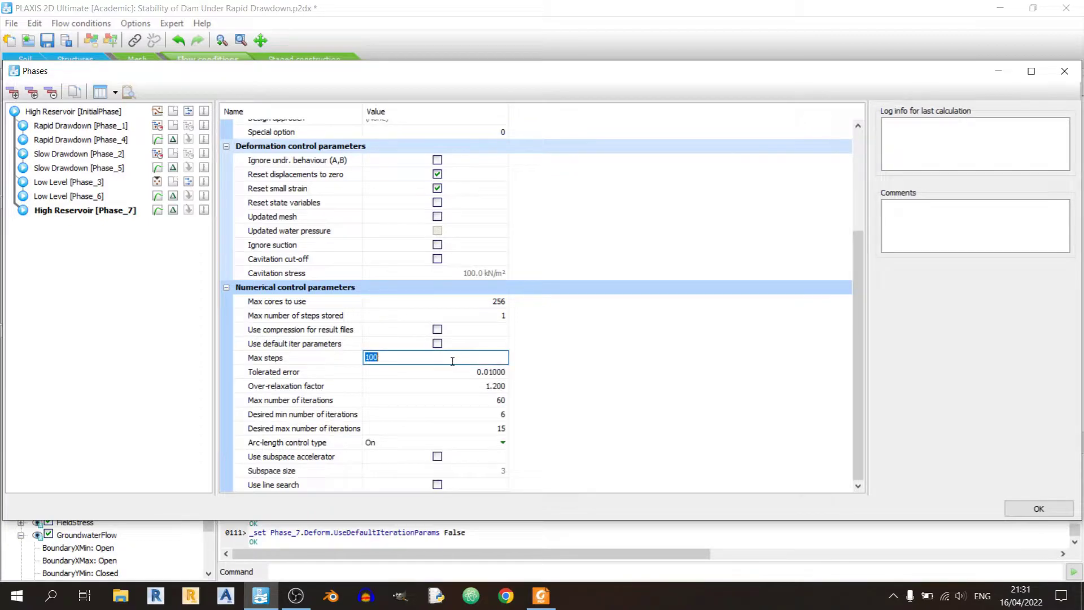
text(50)
key(Return)
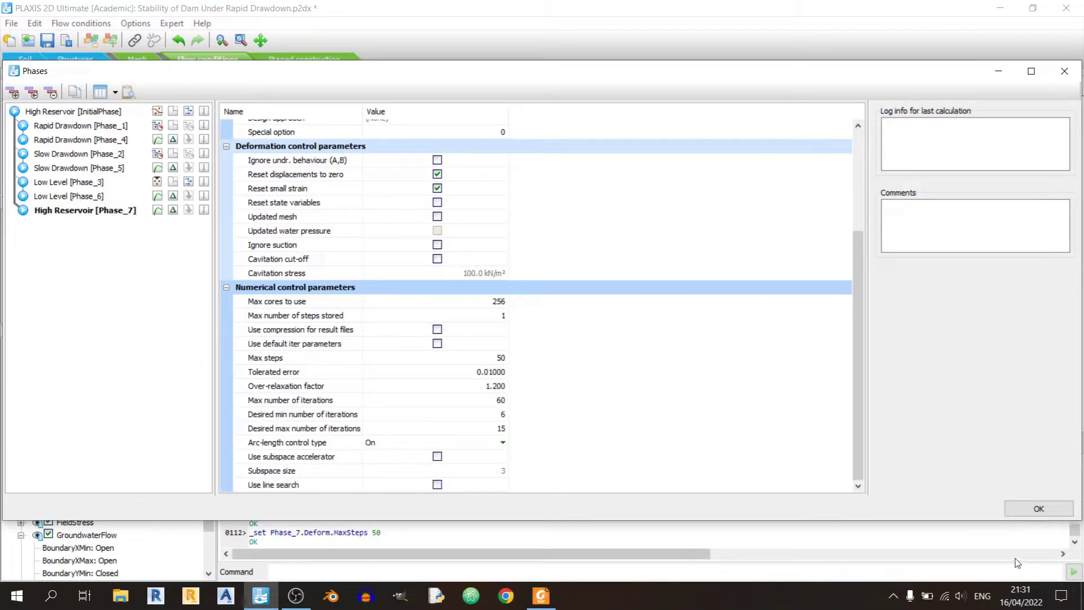
Step: Consult the tutorial's Ignore suction instruction, enable the option for Low Level [Phase_6] and High Reservoir [Phase_7], and accept the phase settings
click(552, 602)
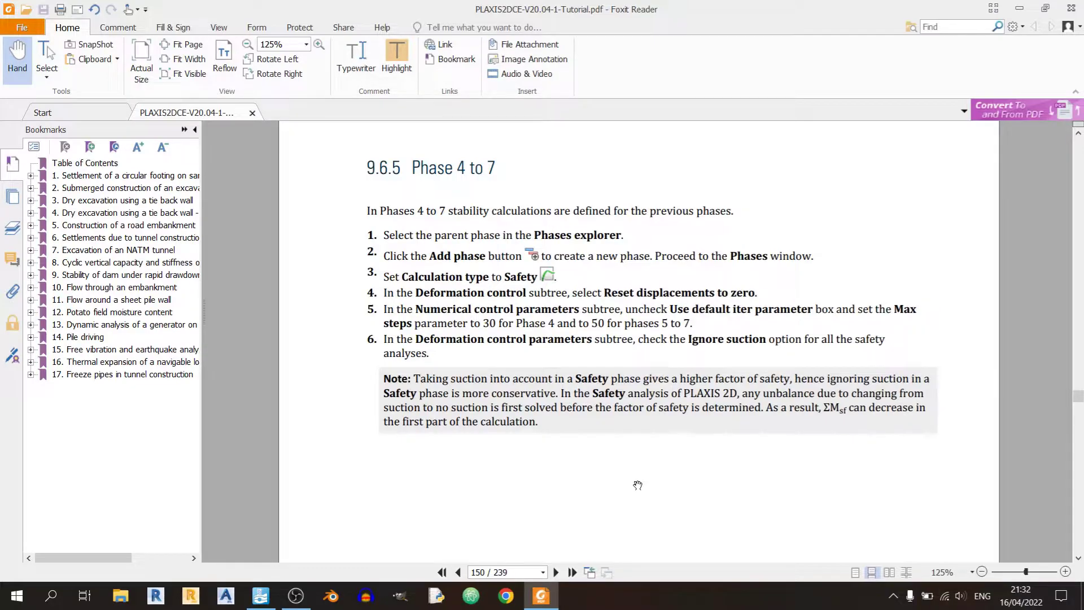
key(alt+Tab)
click(89, 140)
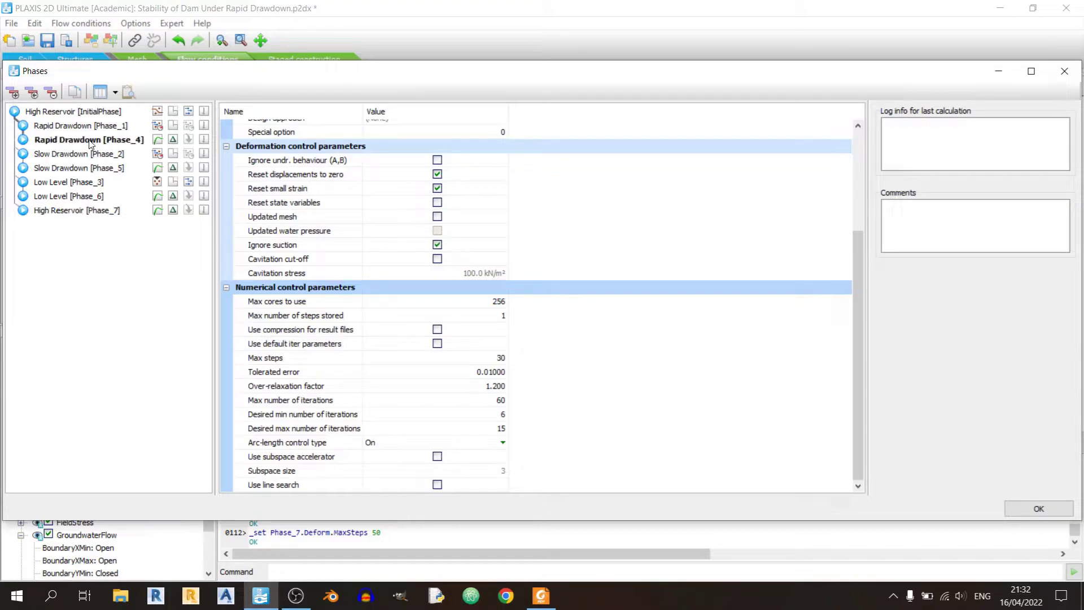
scroll(454, 378, up, 3)
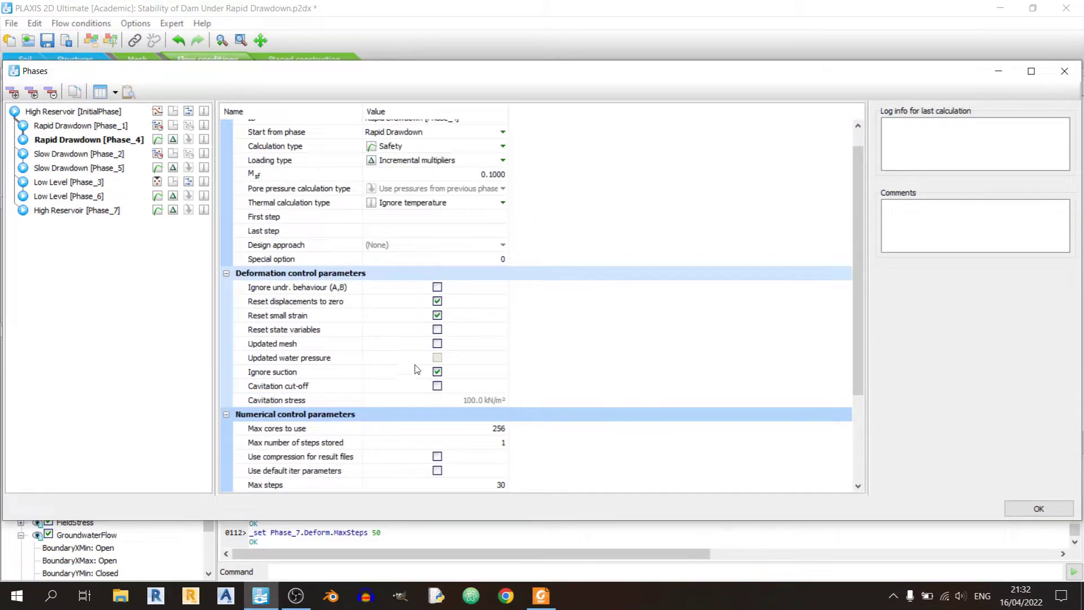
click(99, 171)
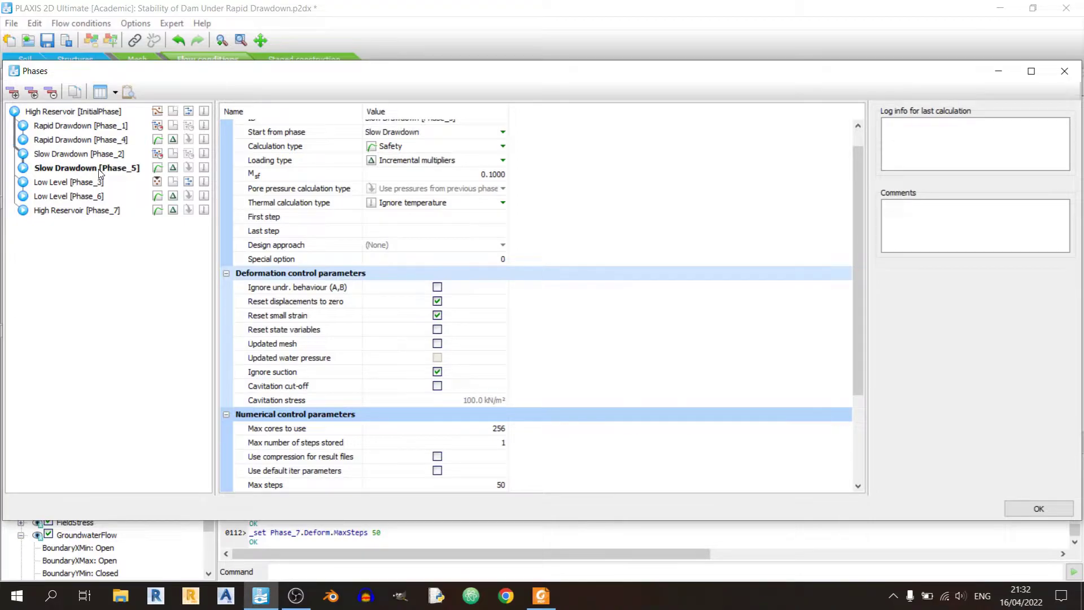
click(100, 196)
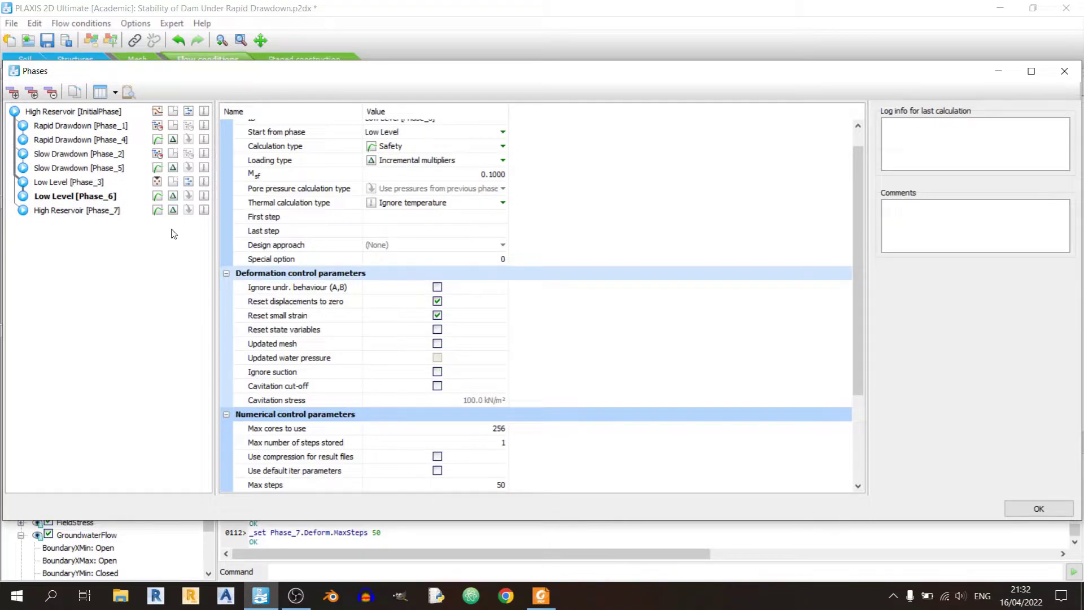
click(437, 372)
click(80, 214)
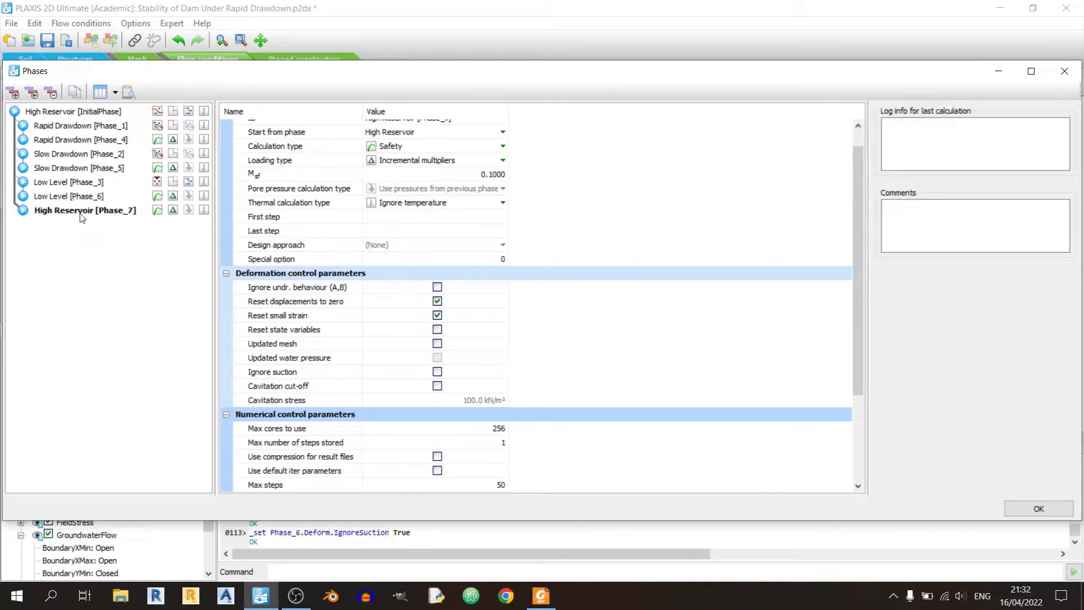
click(437, 373)
click(1038, 509)
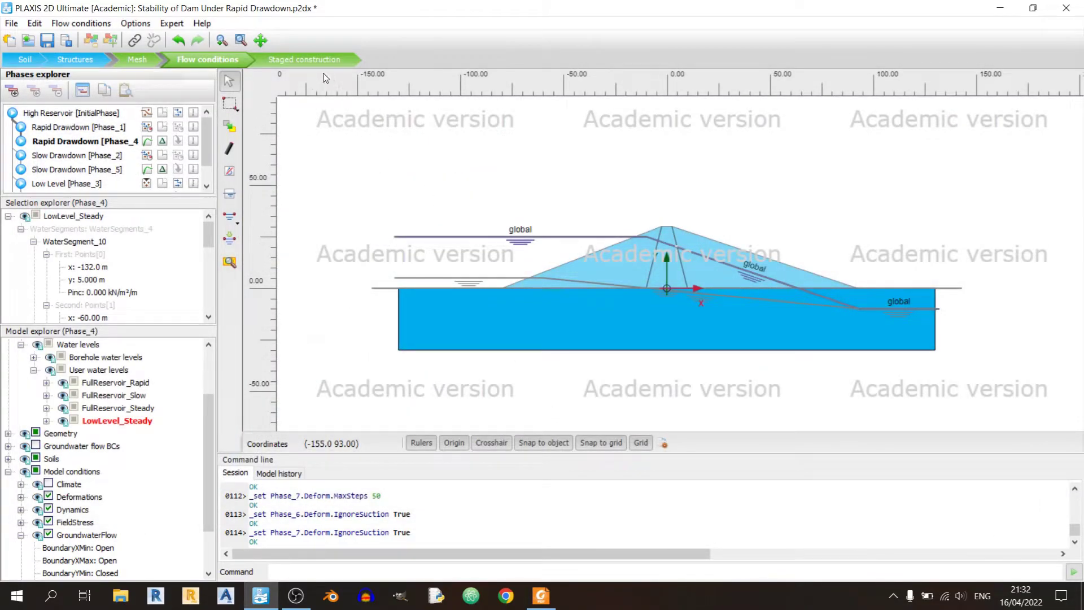
Step: Switch to Staged construction mode and consult the tutorial's instructions around the phase definitions
click(305, 59)
click(540, 595)
scroll(544, 515, down, 10)
scroll(603, 443, up, 4)
scroll(602, 443, up, 8)
scroll(556, 390, down, 2)
scroll(557, 390, down, 8)
click(541, 595)
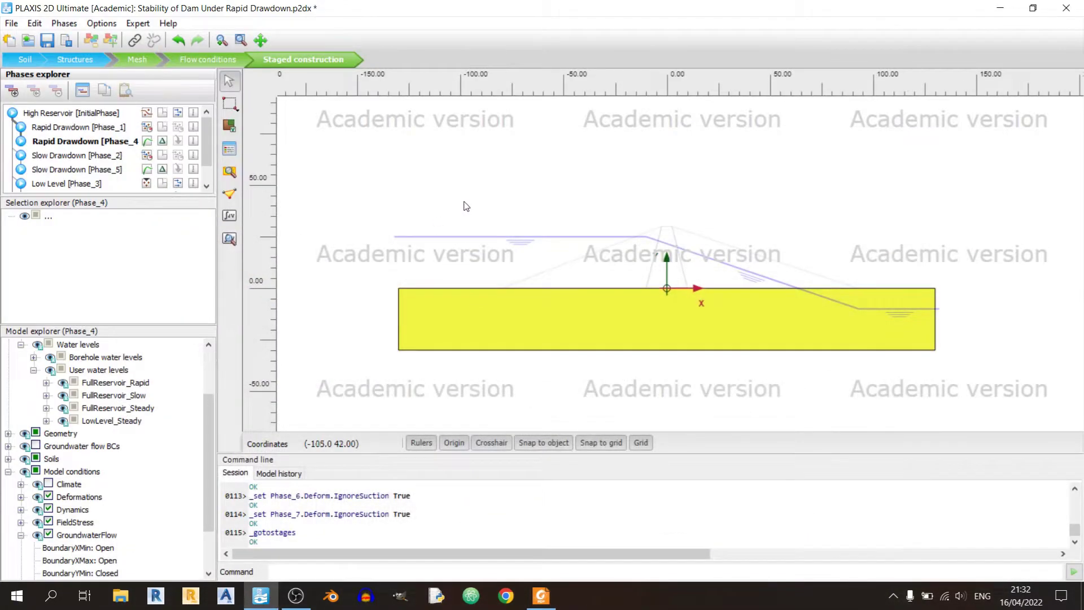
Step: Activate the dam core and both embankment fill soils in High Reservoir [InitialPhase], keeping the subsoil active
click(75, 114)
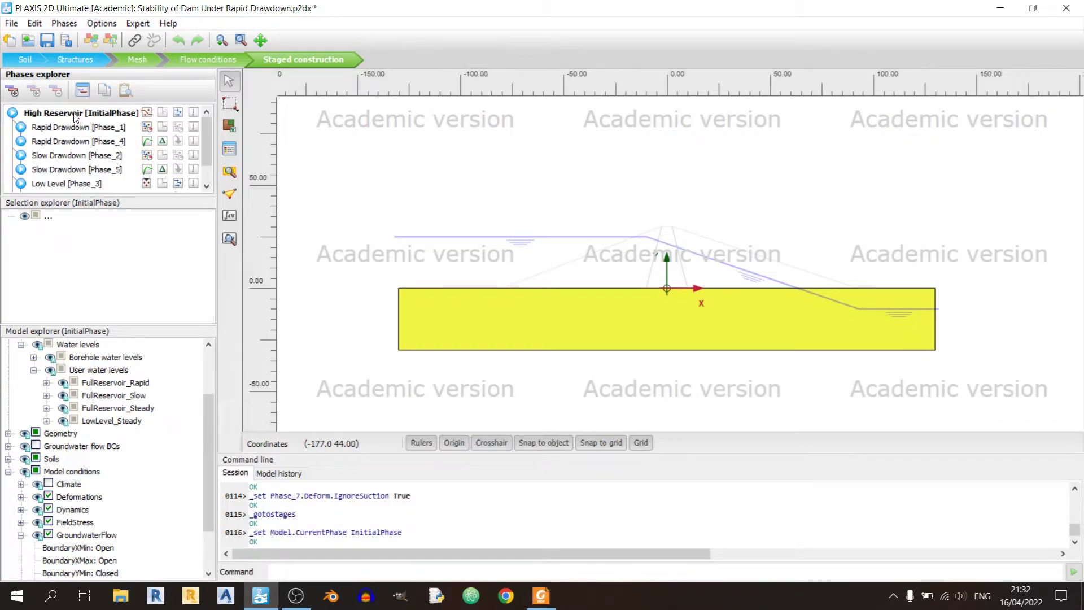
click(229, 126)
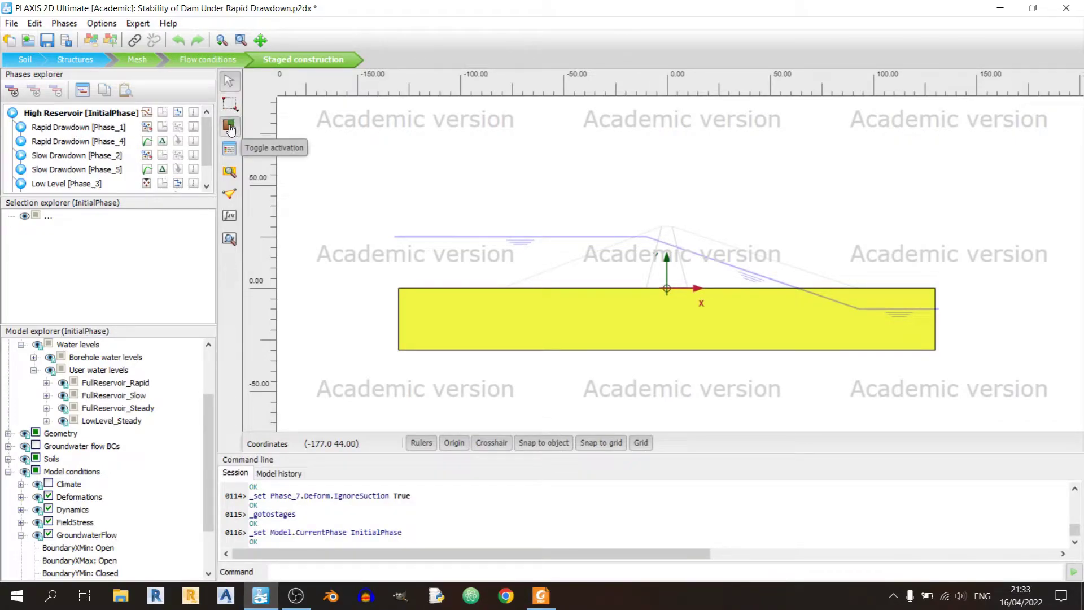
click(592, 274)
click(668, 268)
click(712, 260)
click(712, 260)
click(712, 260)
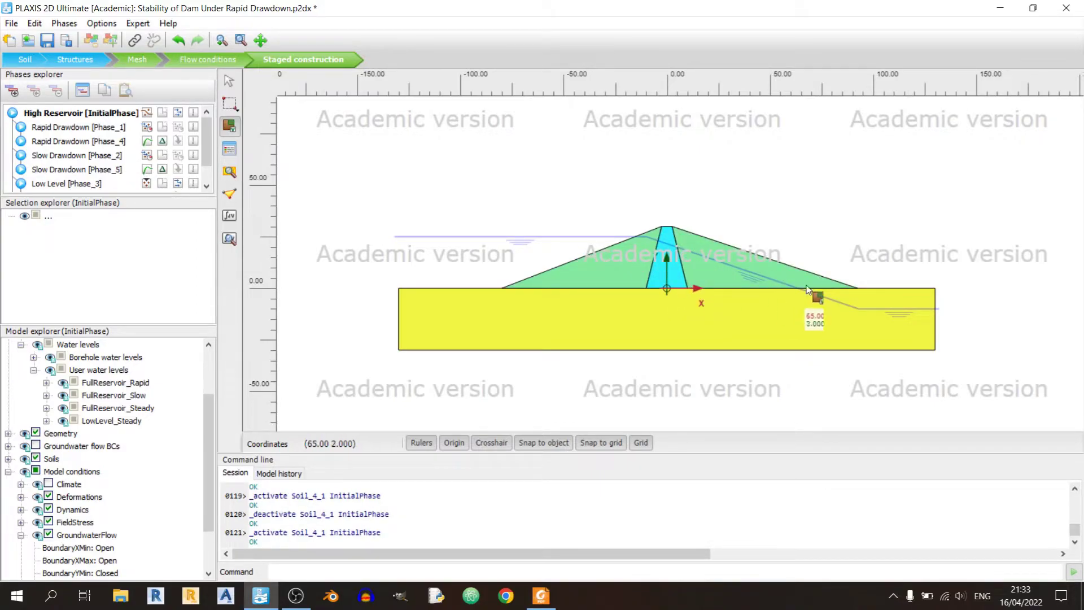
click(853, 311)
click(829, 319)
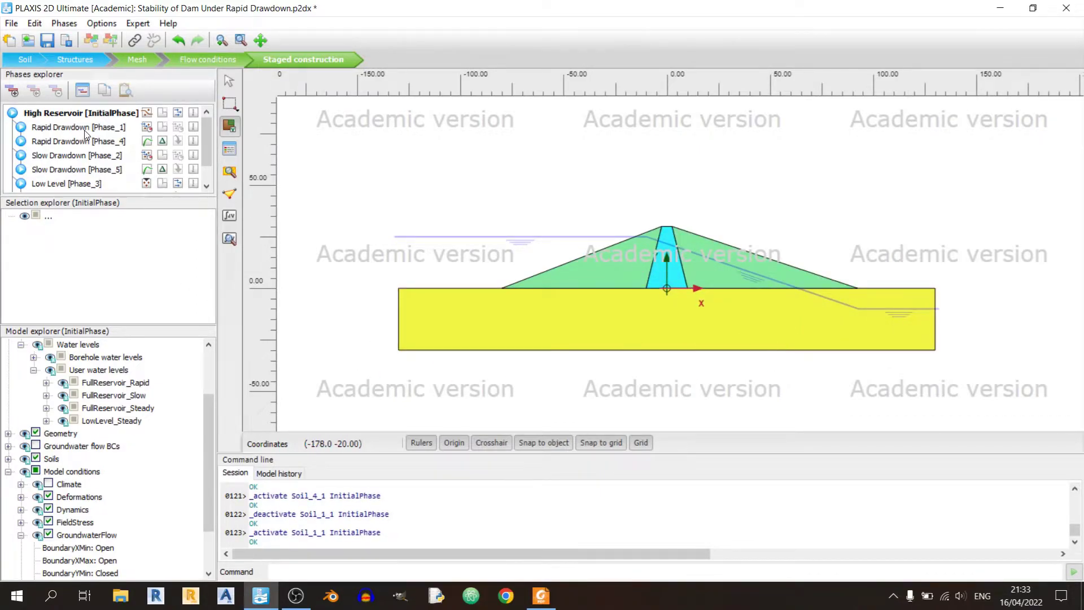
Step: Activate the dam core and both embankment fill soils in Rapid Drawdown [Phase_1]
click(84, 128)
click(621, 275)
click(667, 279)
click(712, 283)
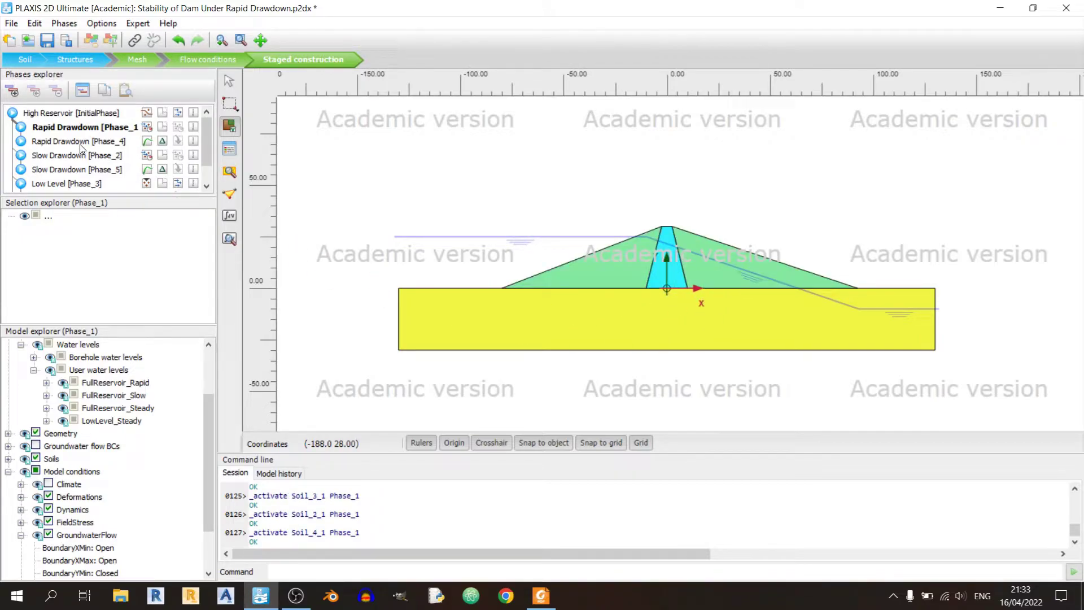
Step: Activate the dam core and both embankment fill soils in Slow Drawdown [Phase_2]
key(Down)
key(Down)
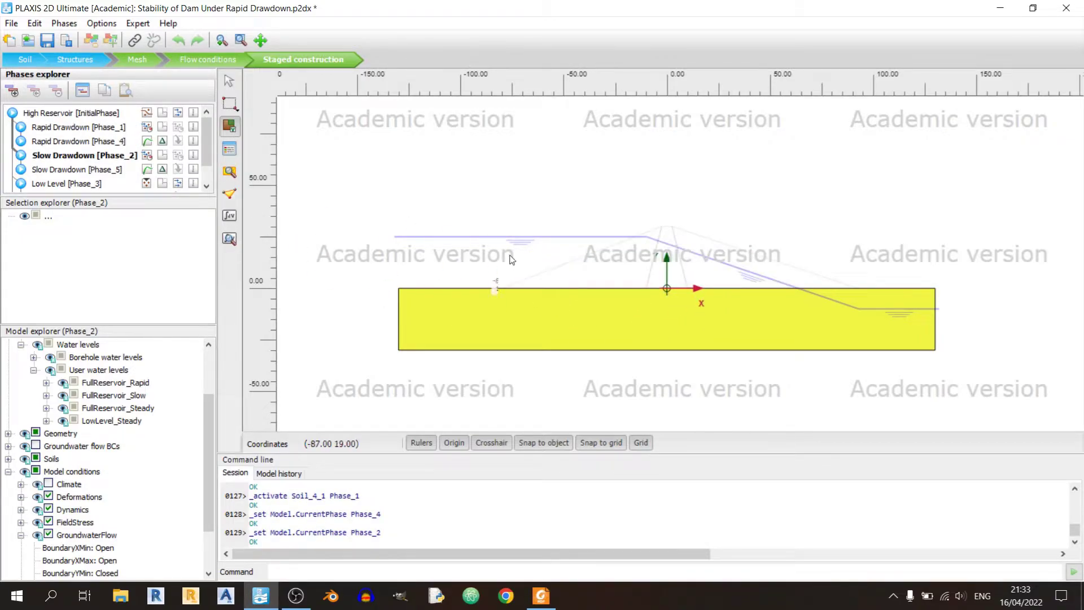
click(625, 276)
click(666, 265)
click(728, 268)
Step: Check the dam soils in Slow Drawdown [Phase_5] and activate the core and both embankment fills in Low Level [Phase_3]
key(Down)
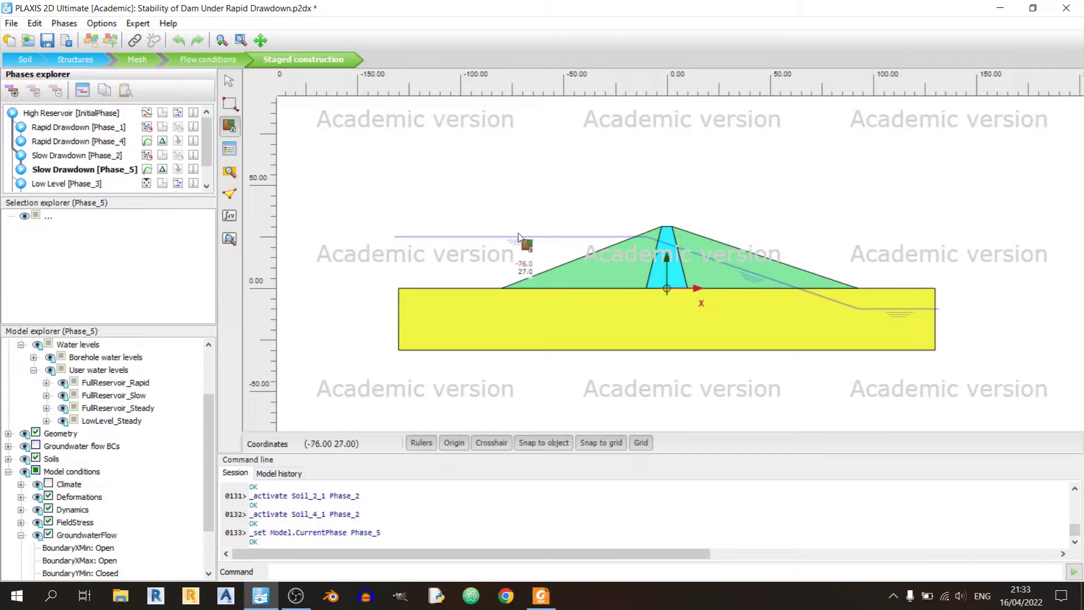
key(Down)
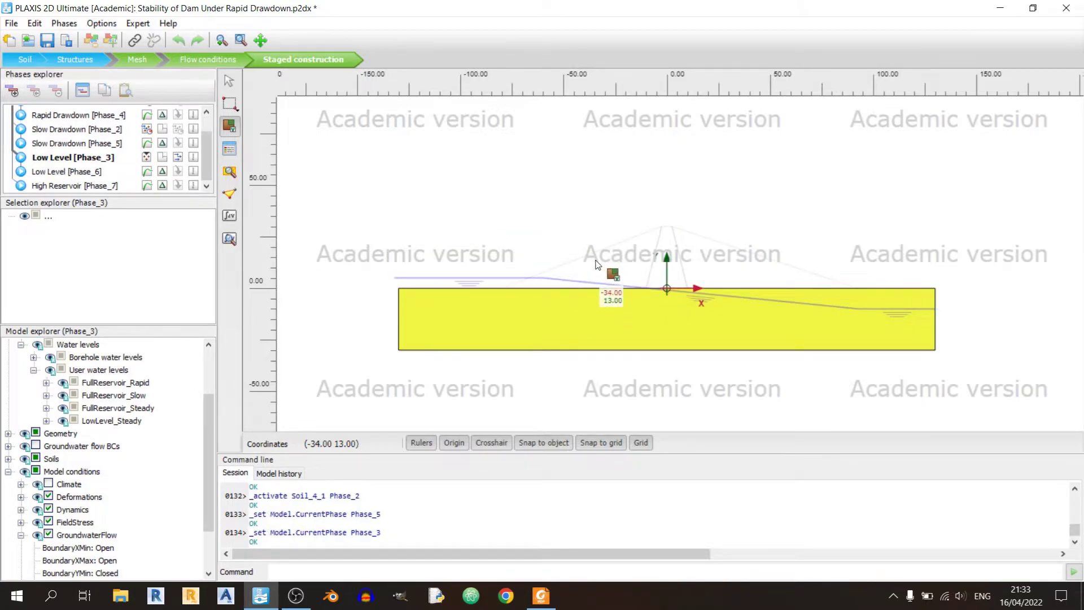
click(609, 265)
click(682, 264)
click(728, 265)
click(666, 266)
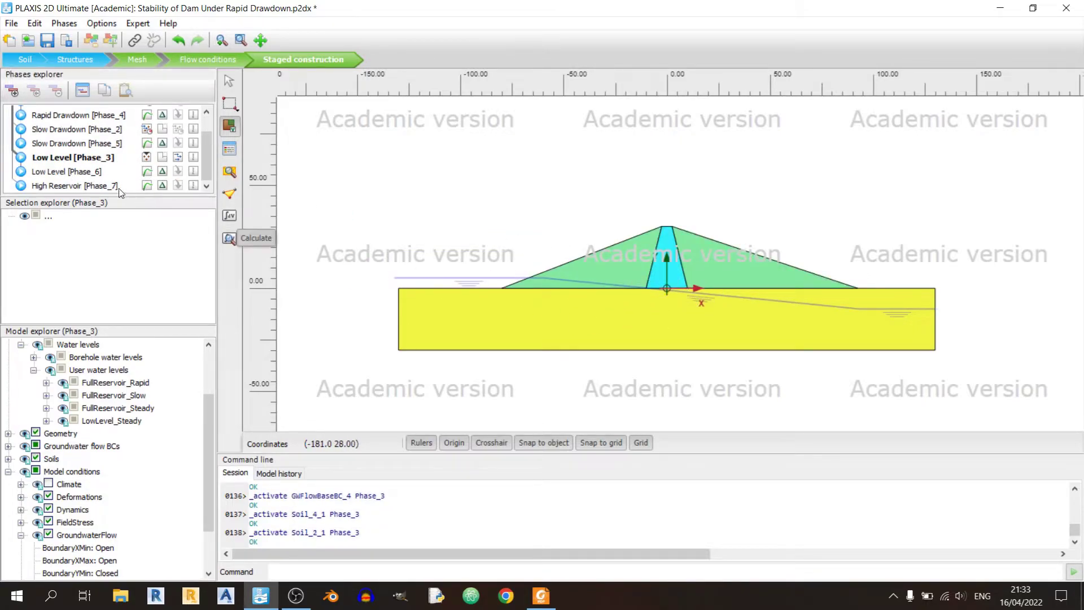
Step: Check the dam soils in Low Level [Phase_6] and High Reservoir [Phase_7], and return to the initial phase's model attributes
click(90, 171)
key(Down)
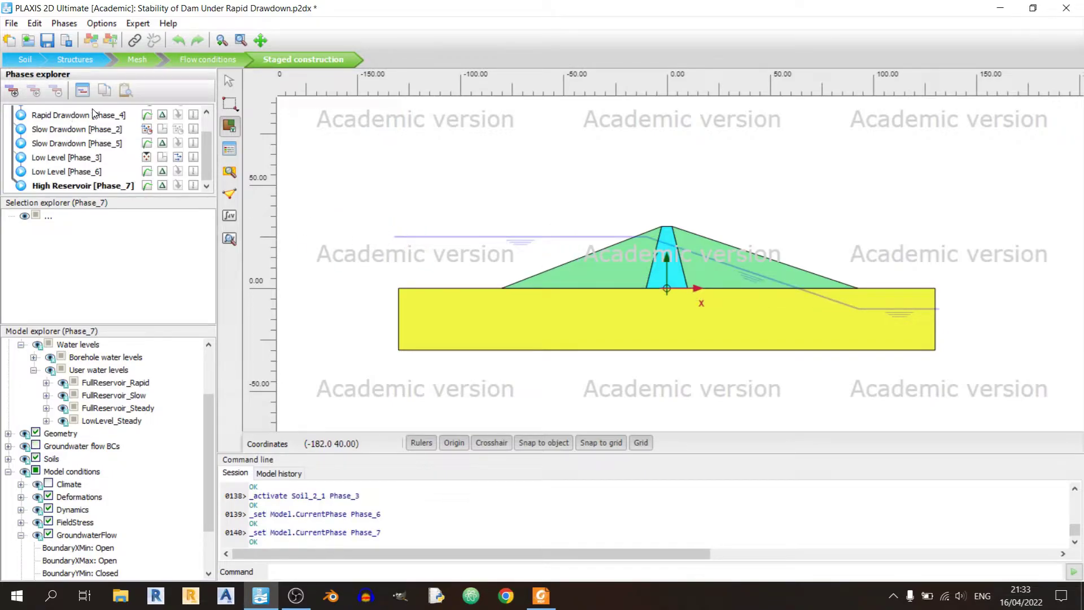
scroll(65, 120, up, 1)
click(66, 116)
scroll(116, 471, up, 2)
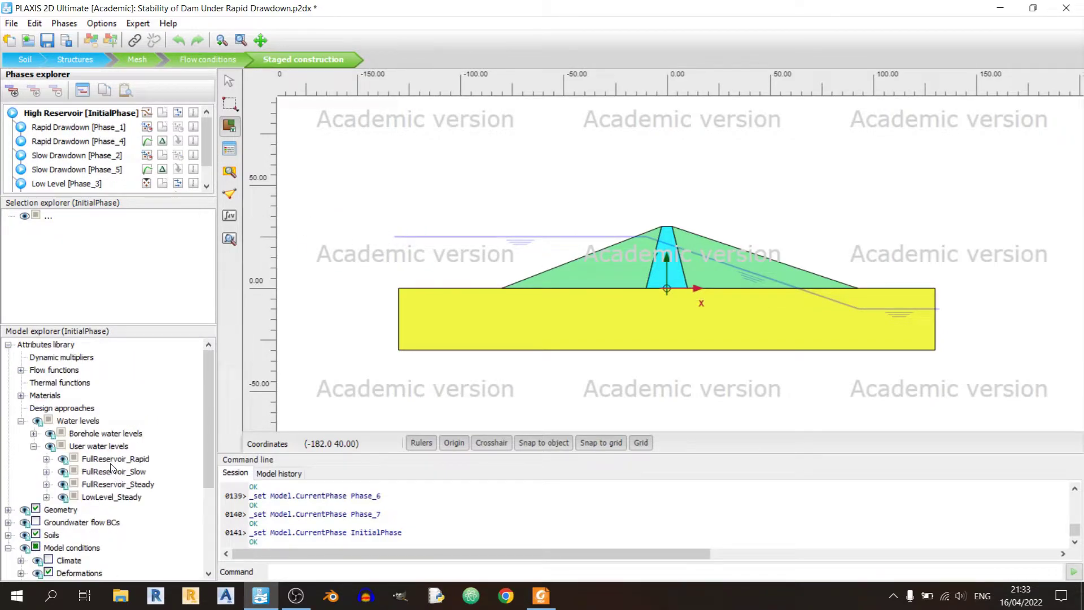
Step: Check the crest and toe node coordinates in the tutorial PDF and open the selection of points for curves
click(541, 595)
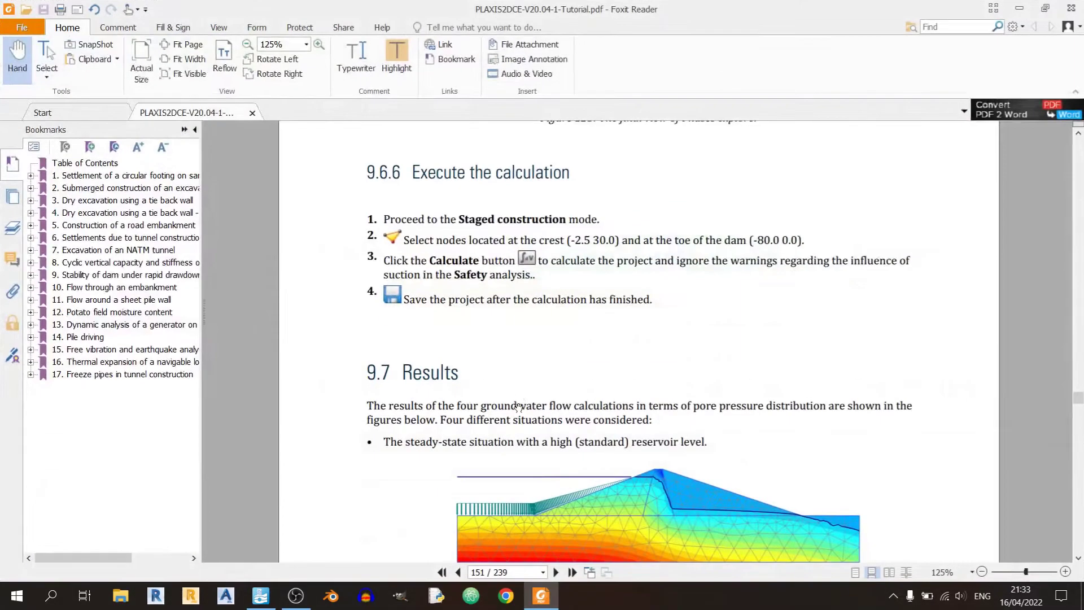
scroll(522, 396, up, 1)
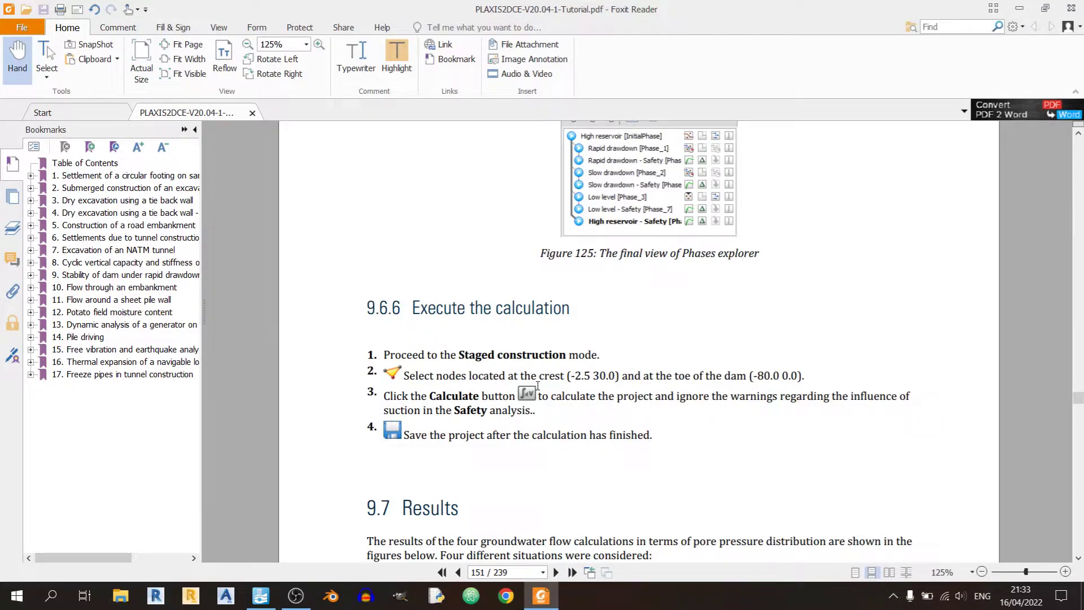
click(541, 595)
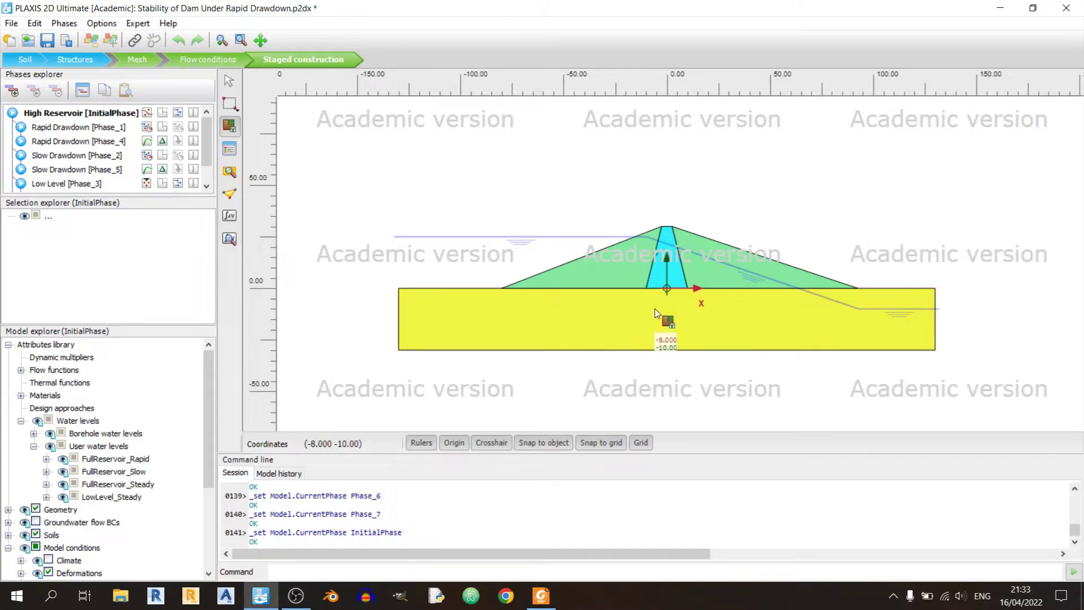
click(627, 446)
click(553, 383)
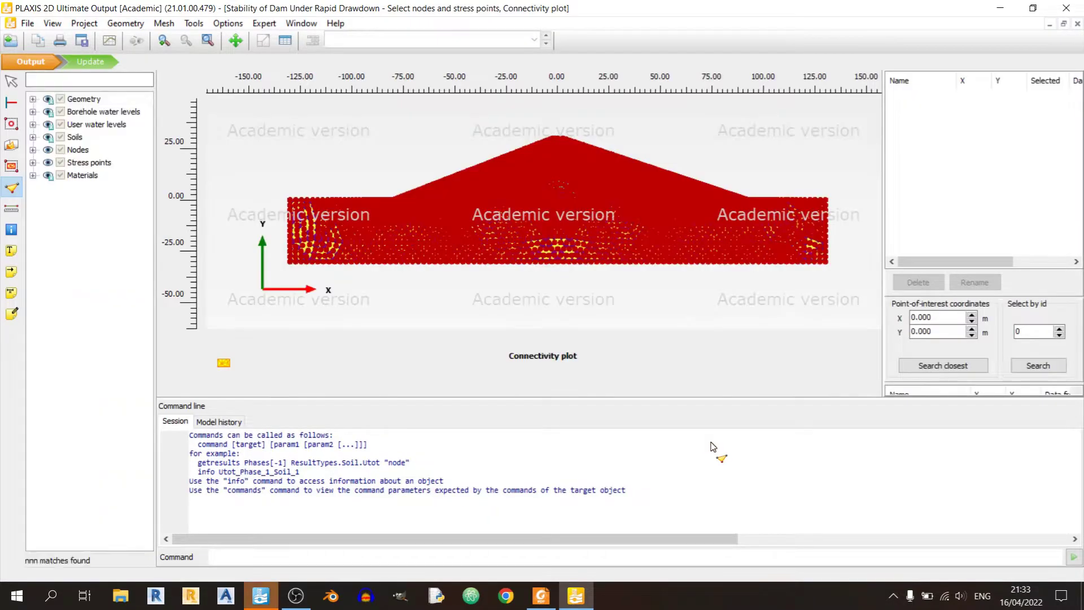
click(546, 598)
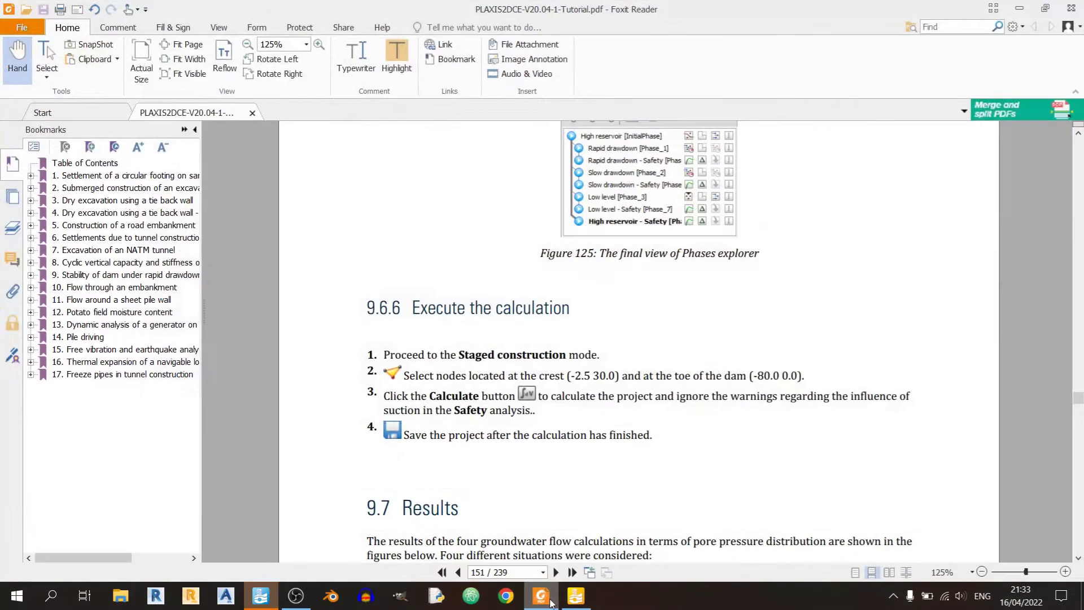
click(575, 596)
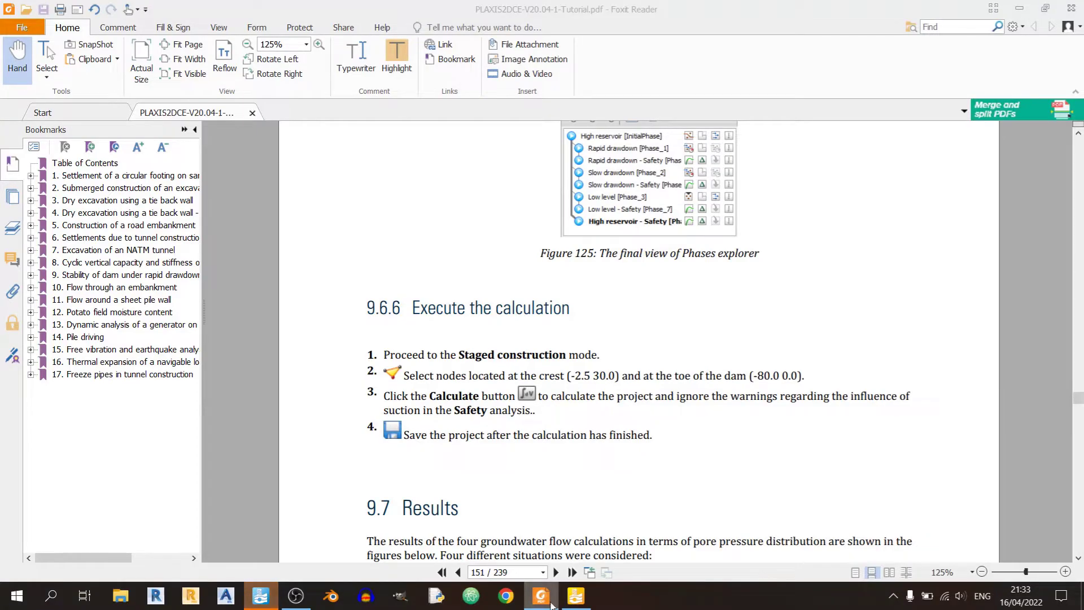
Step: Find the points closest to X -2.5, Y 30 and select the node at the dam crest
drag(941, 318, 914, 319)
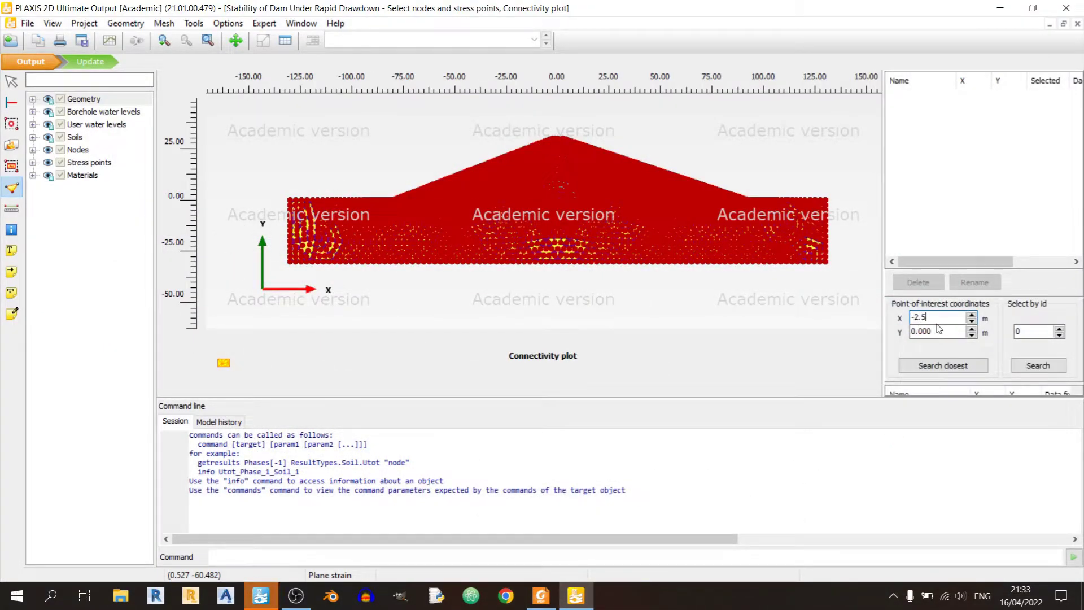
drag(944, 337, 935, 345)
click(937, 364)
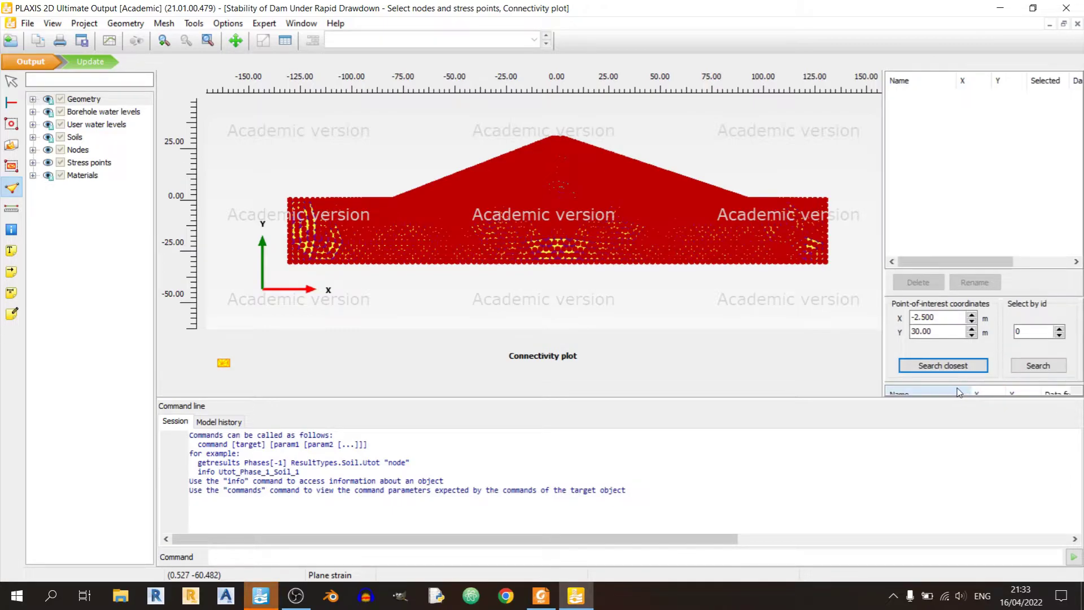
drag(1001, 387, 1006, 339)
click(893, 360)
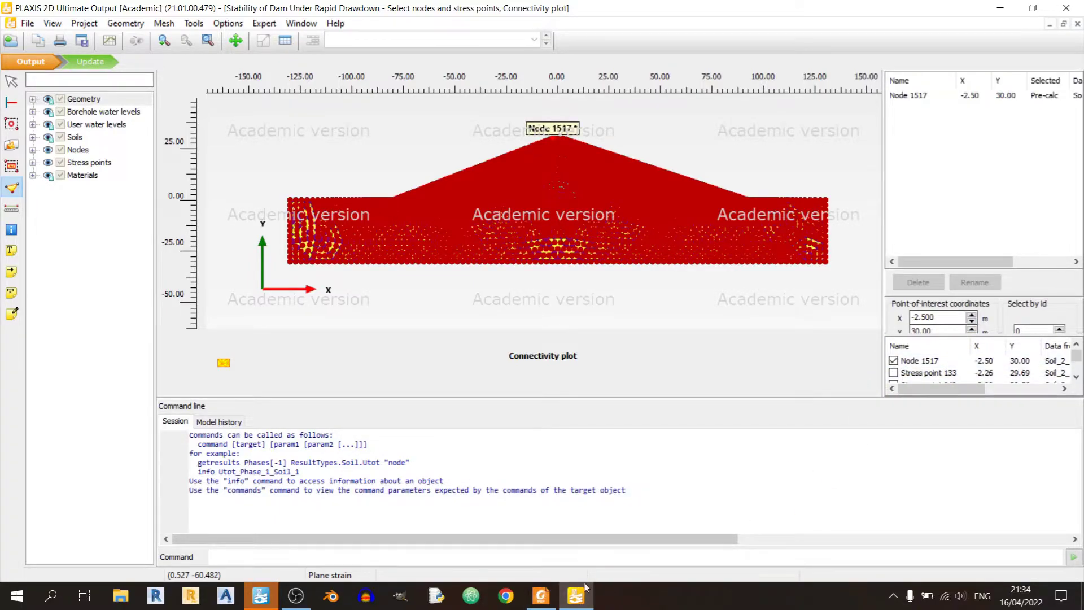
Step: Find the points closest to X -80, Y 0 and select the node at the dam toe
click(540, 600)
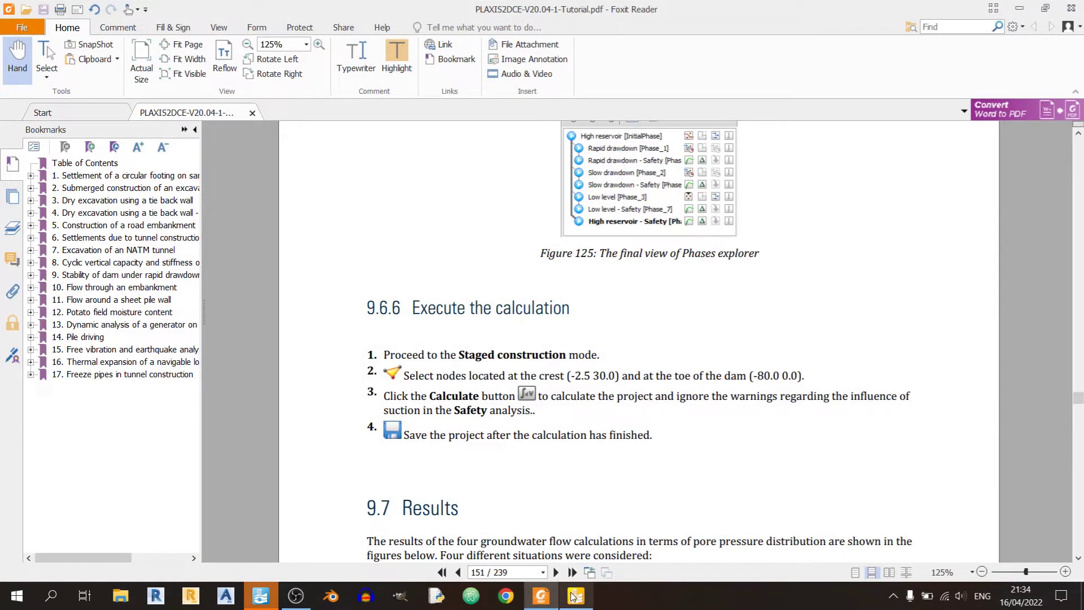
click(547, 597)
double_click(944, 319)
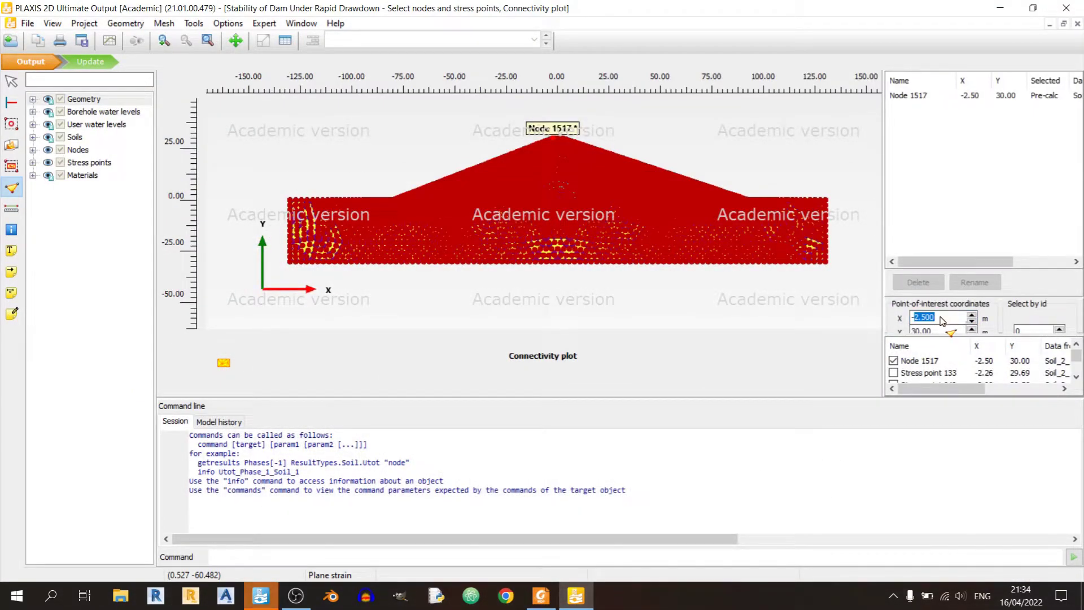
click(938, 329)
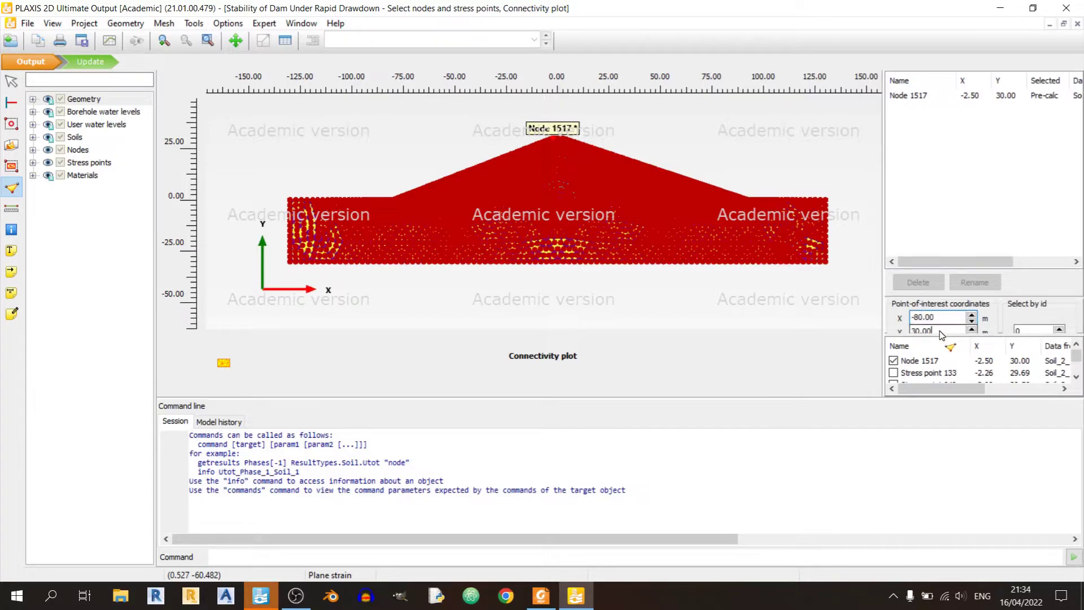
mouse_move(1003, 335)
mouse_down()
mouse_move(1004, 374)
mouse_move(991, 325)
mouse_up()
click(953, 370)
click(893, 351)
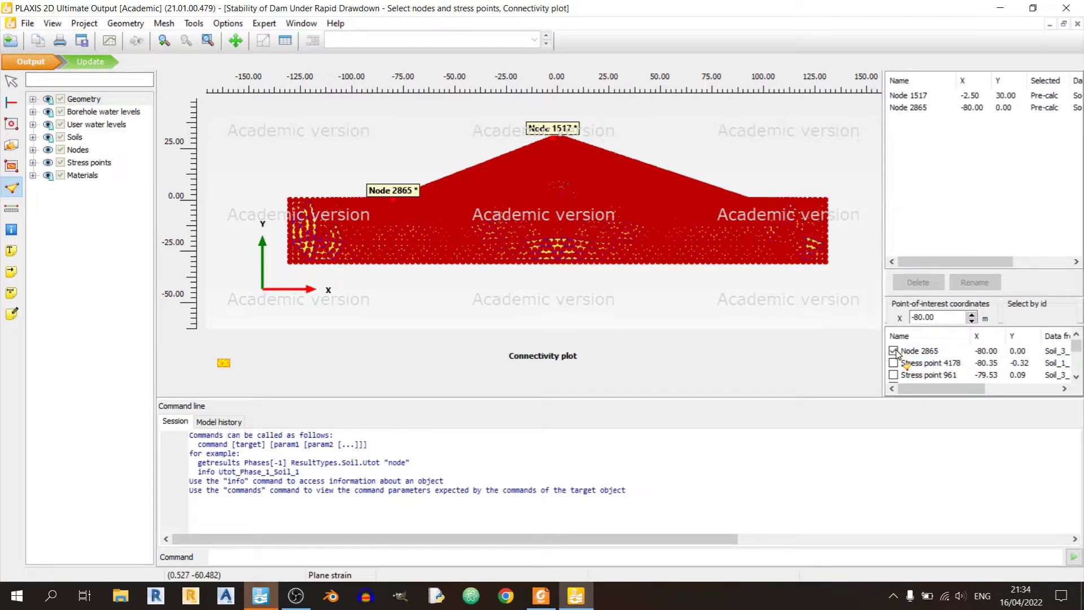
Step: Update the selected points and calculate all phases, ignoring the suction warnings as the tutorial instructs
click(90, 61)
click(236, 224)
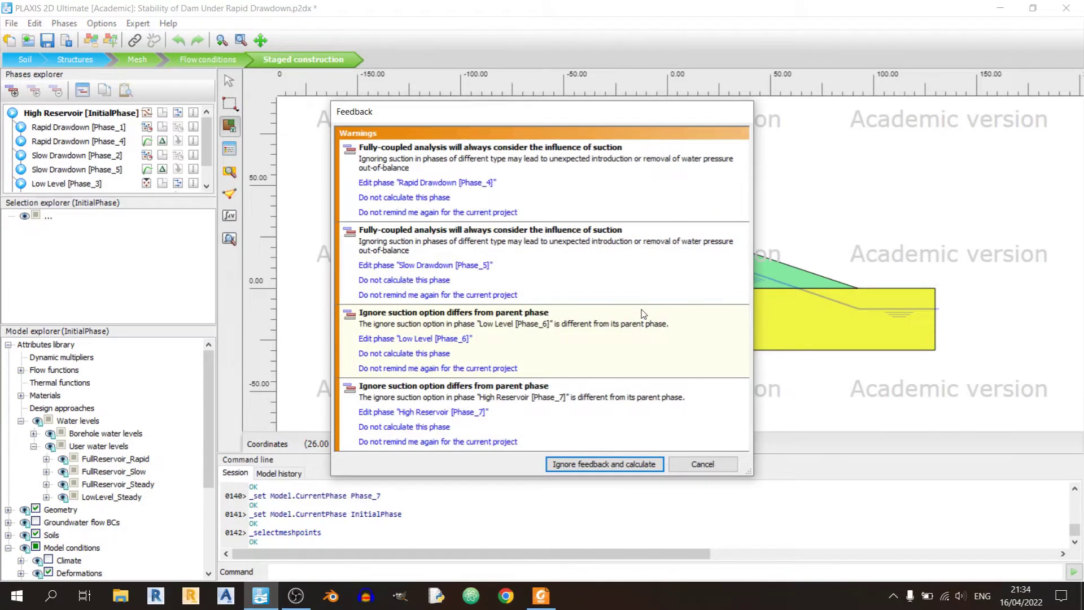
click(540, 596)
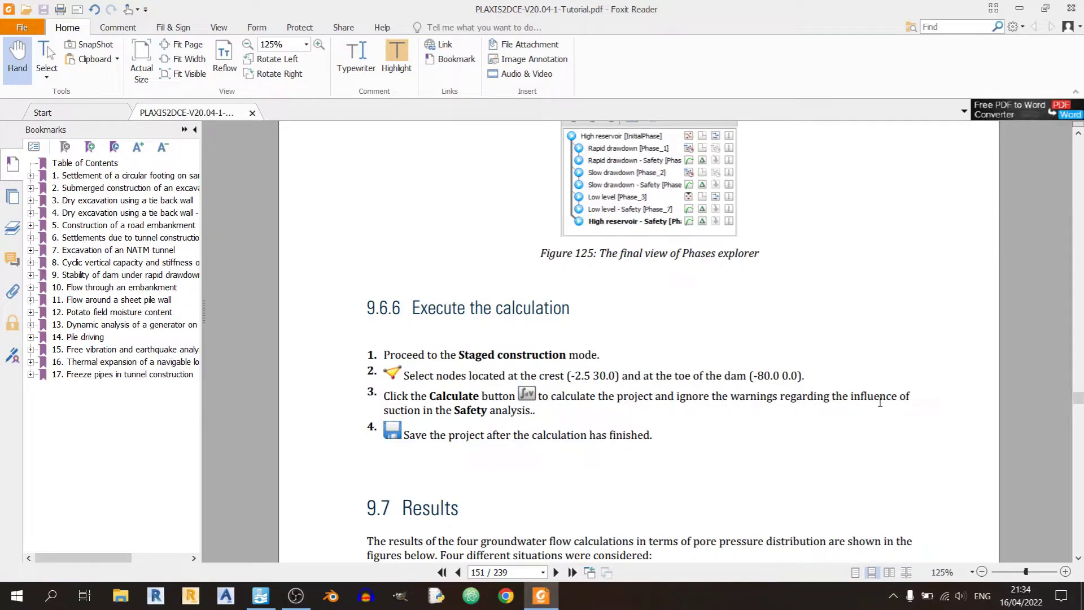
click(541, 596)
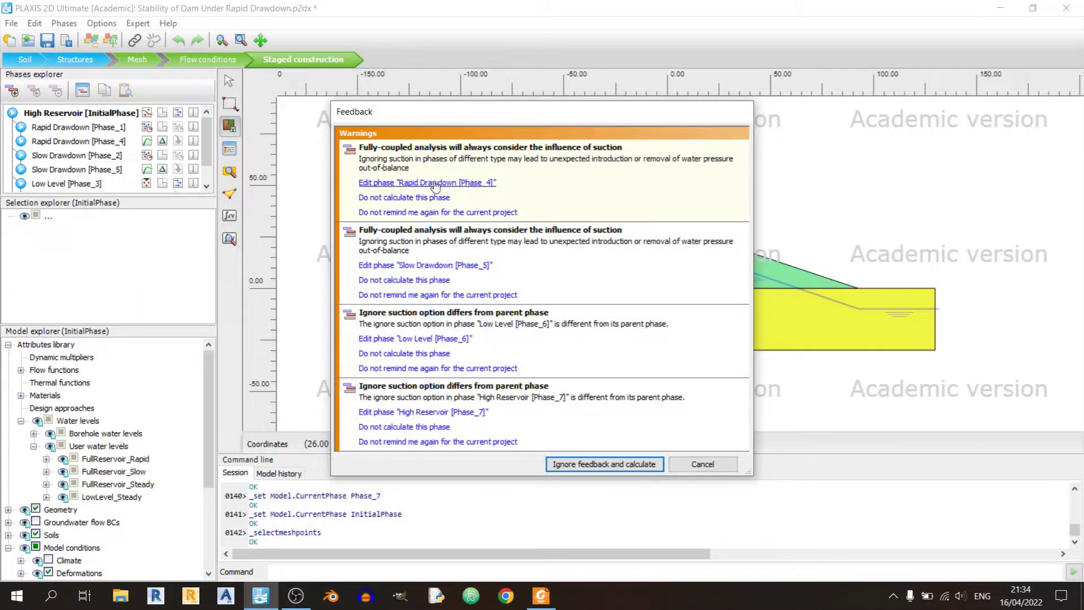
click(598, 464)
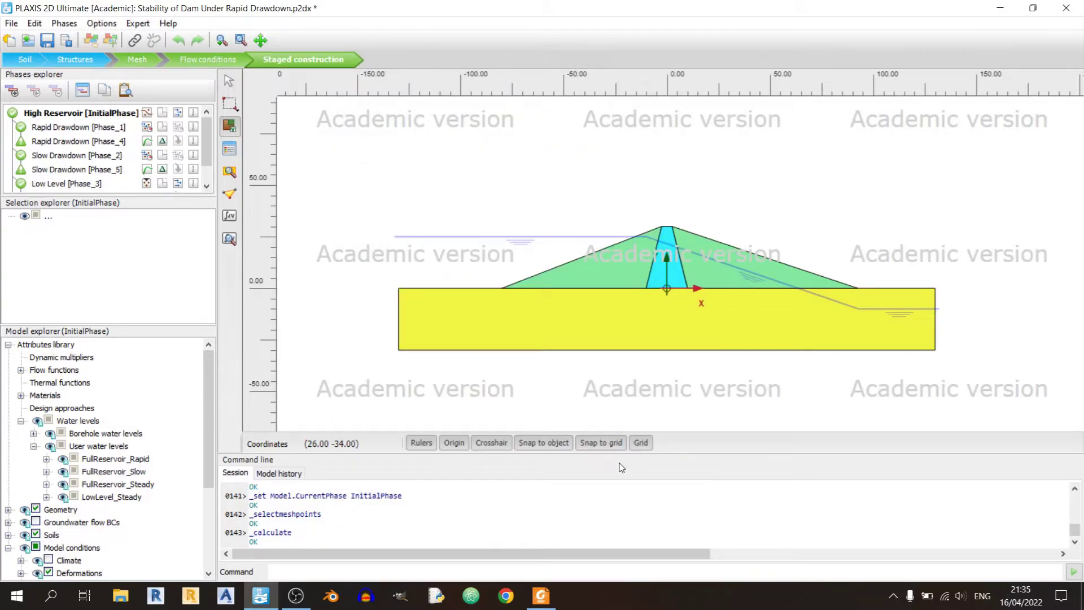
Step: Read the tutorial's Results section on the pore pressure distribution for the high reservoir level
click(541, 596)
scroll(592, 392, down, 2)
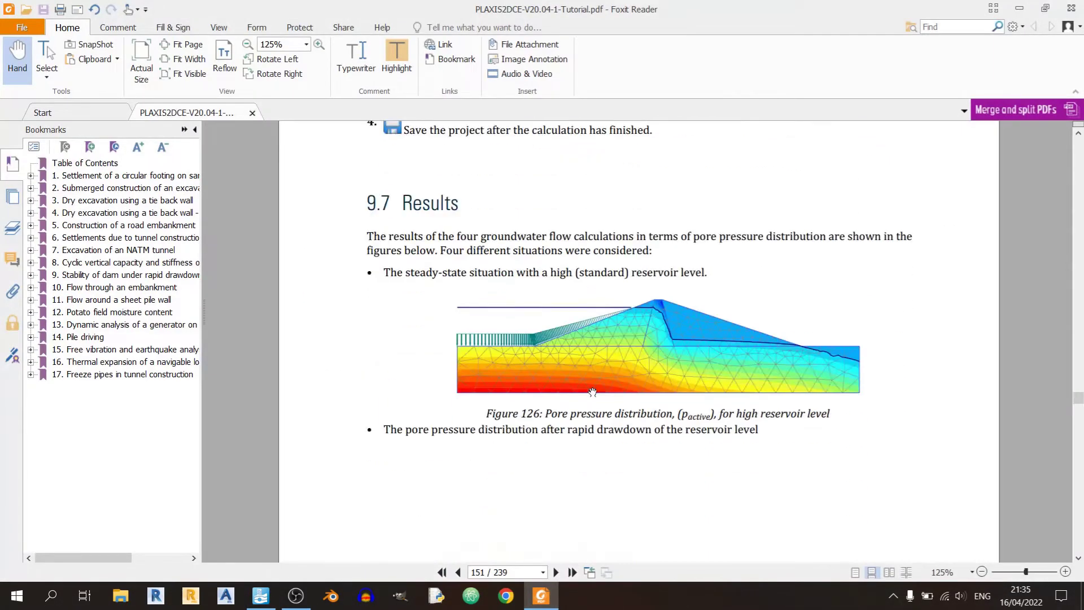
click(548, 606)
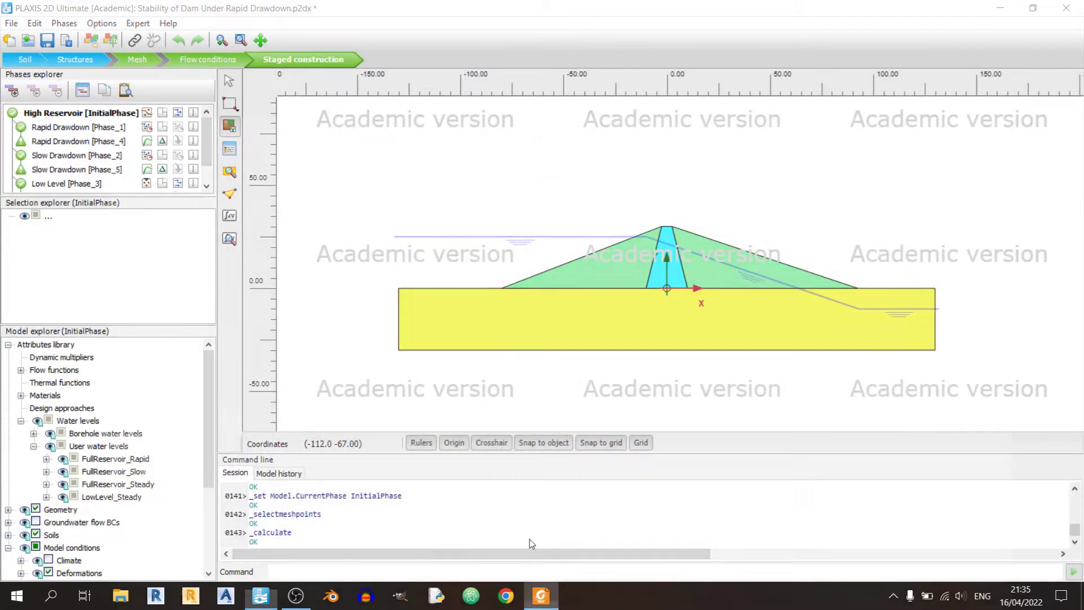
click(540, 595)
scroll(499, 361, up, 3)
scroll(498, 361, down, 8)
scroll(600, 513, up, 1)
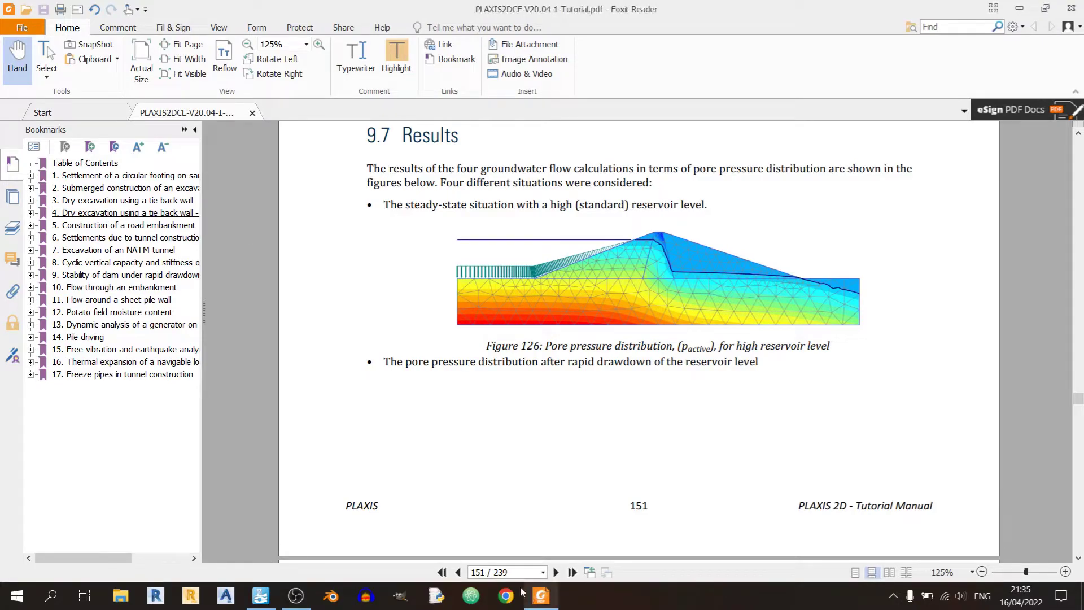
click(541, 596)
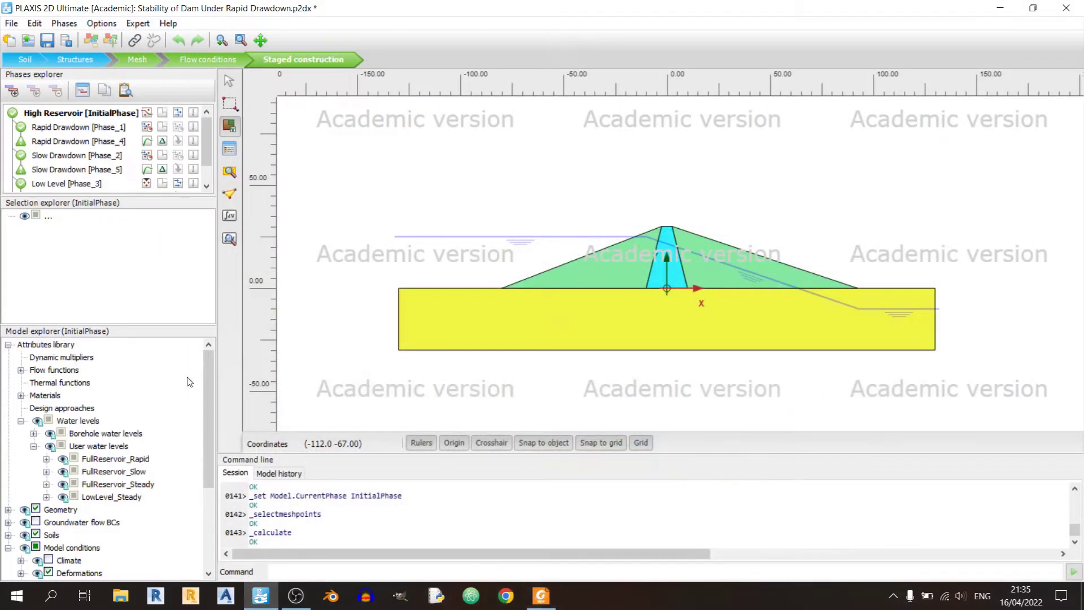
Step: Open the calculation results of High Reservoir [InitialPhase] and check the tutorial's high reservoir figure
click(230, 238)
click(629, 380)
click(565, 383)
click(541, 595)
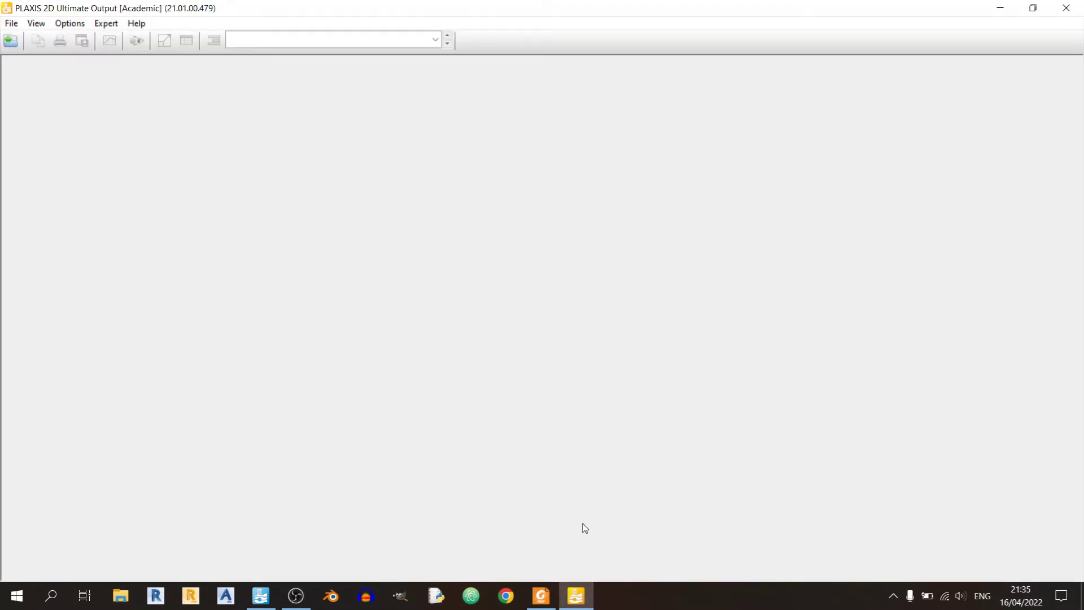
click(542, 595)
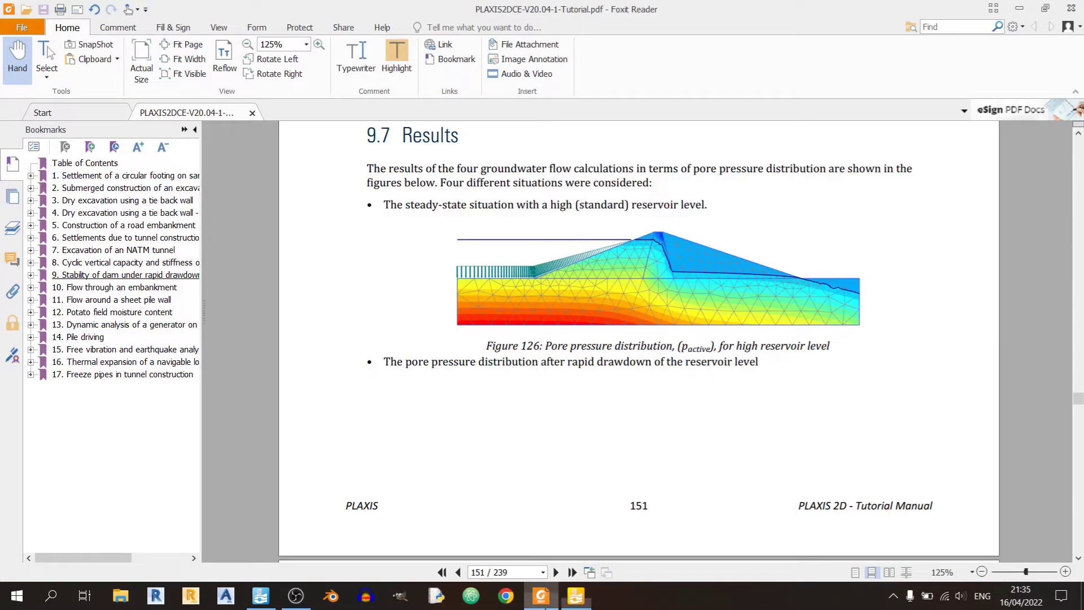
click(542, 596)
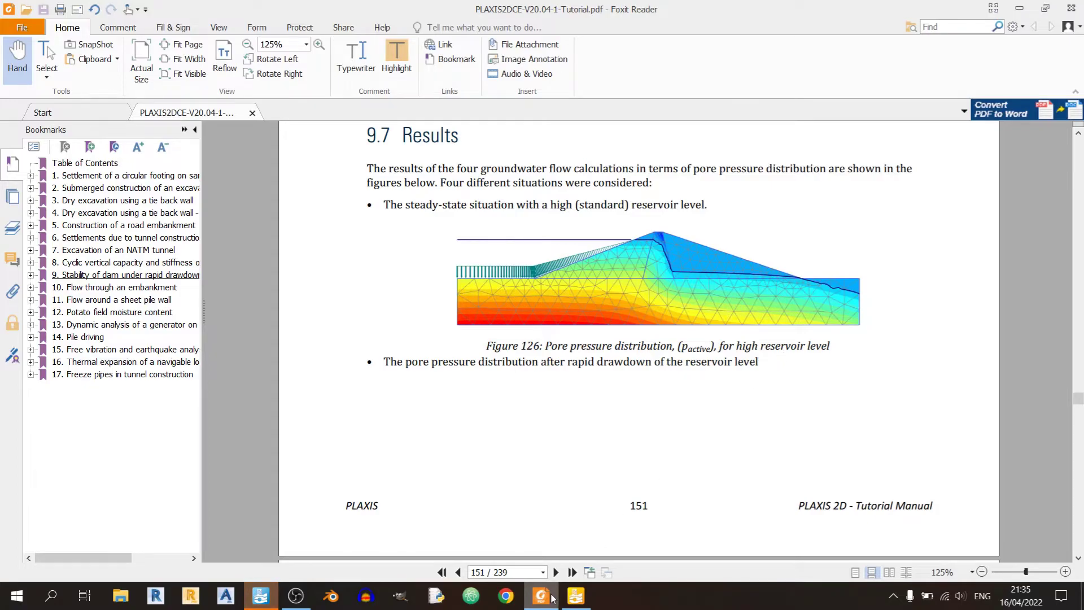
click(576, 596)
Step: Display the active pore pressures p_active for High Reservoir [InitialPhase]
click(556, 39)
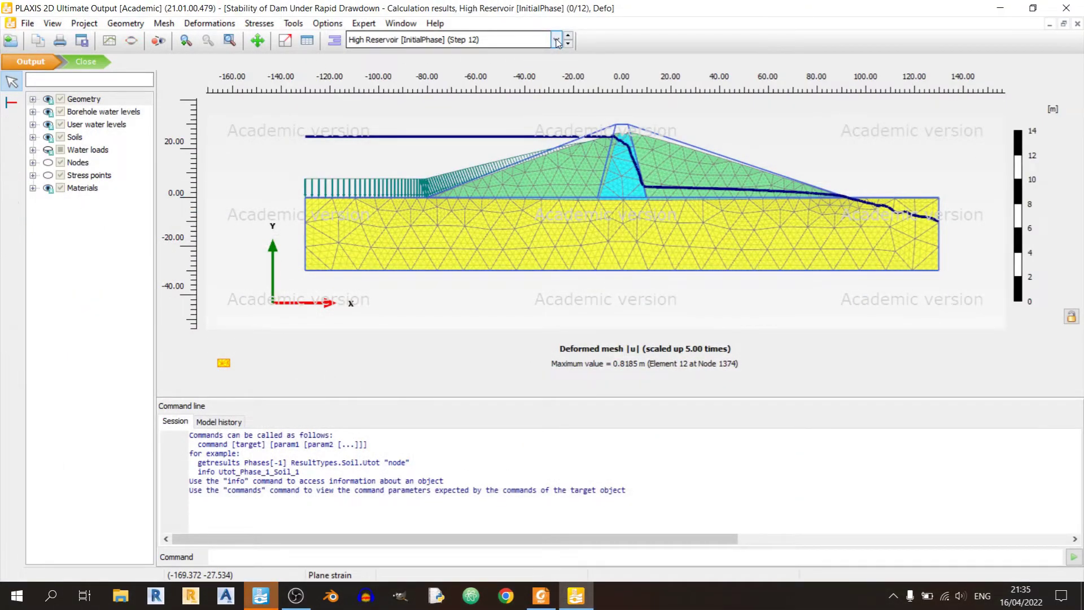
click(143, 31)
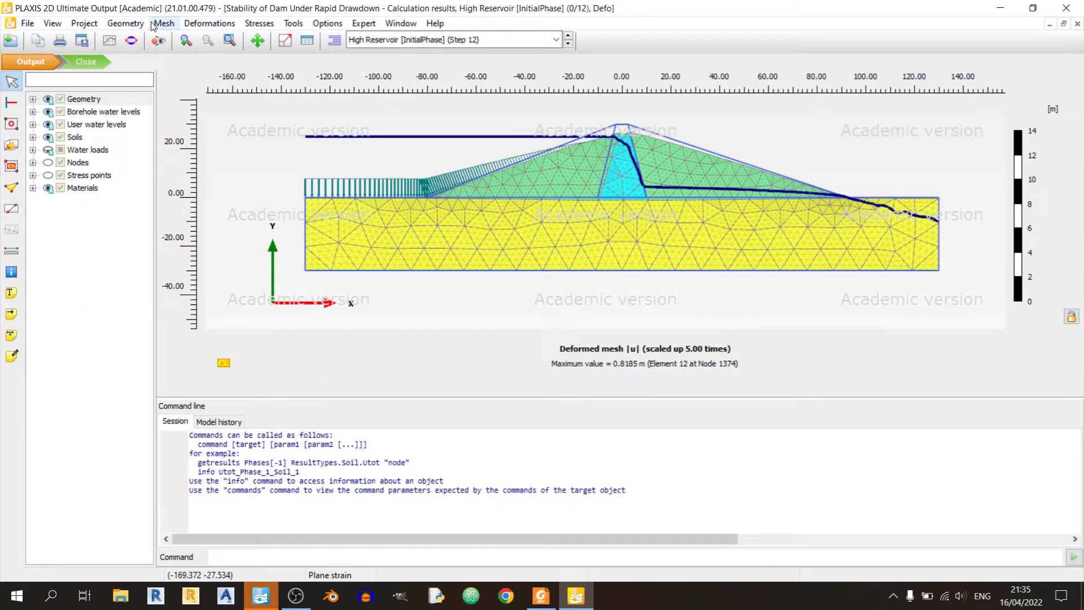
click(259, 23)
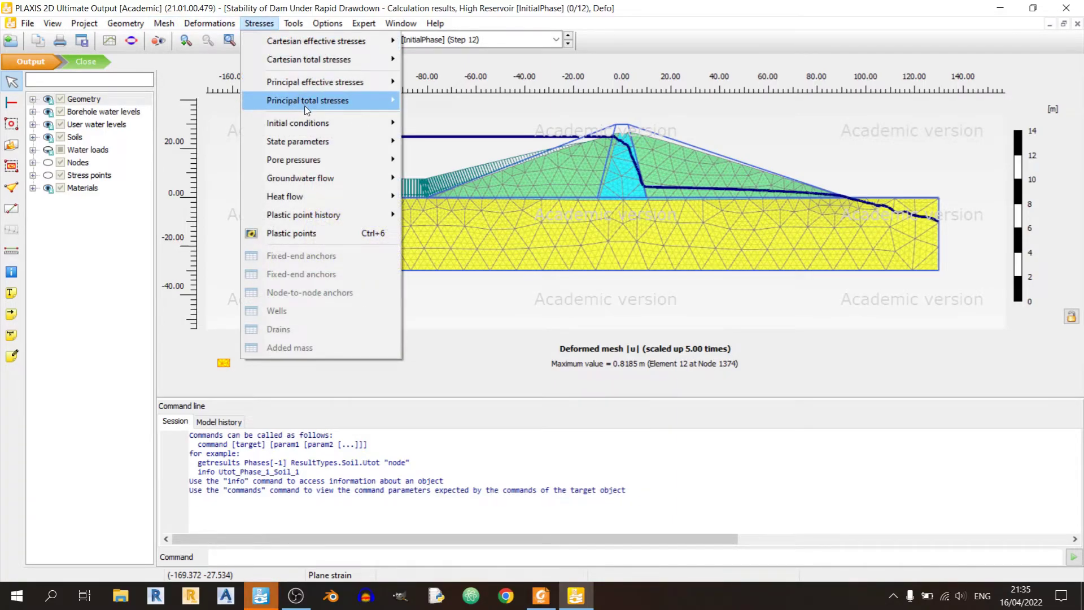
mouse_move(325, 84)
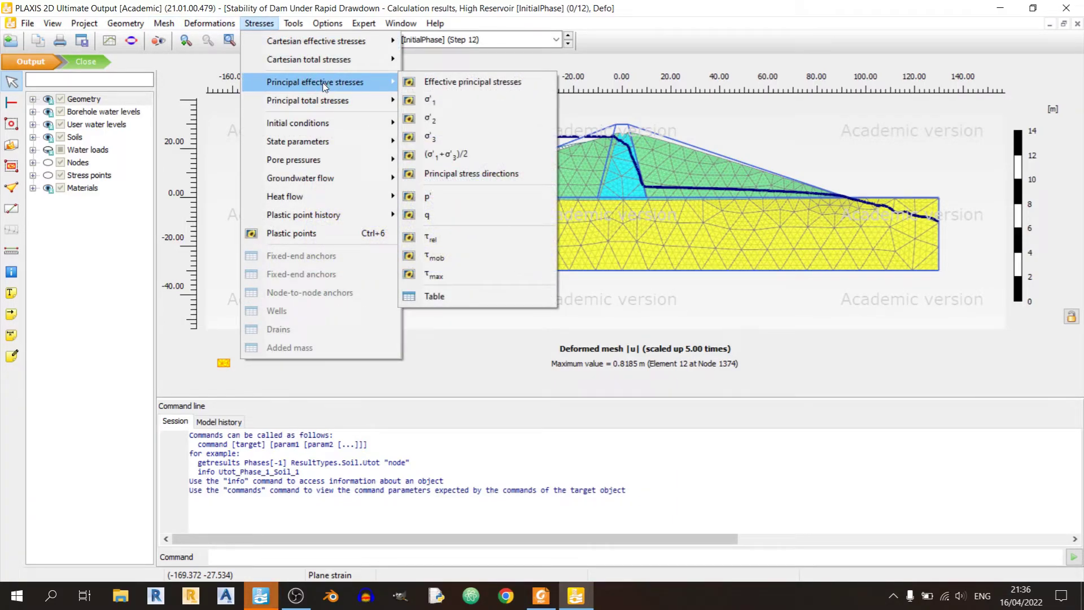
mouse_move(324, 160)
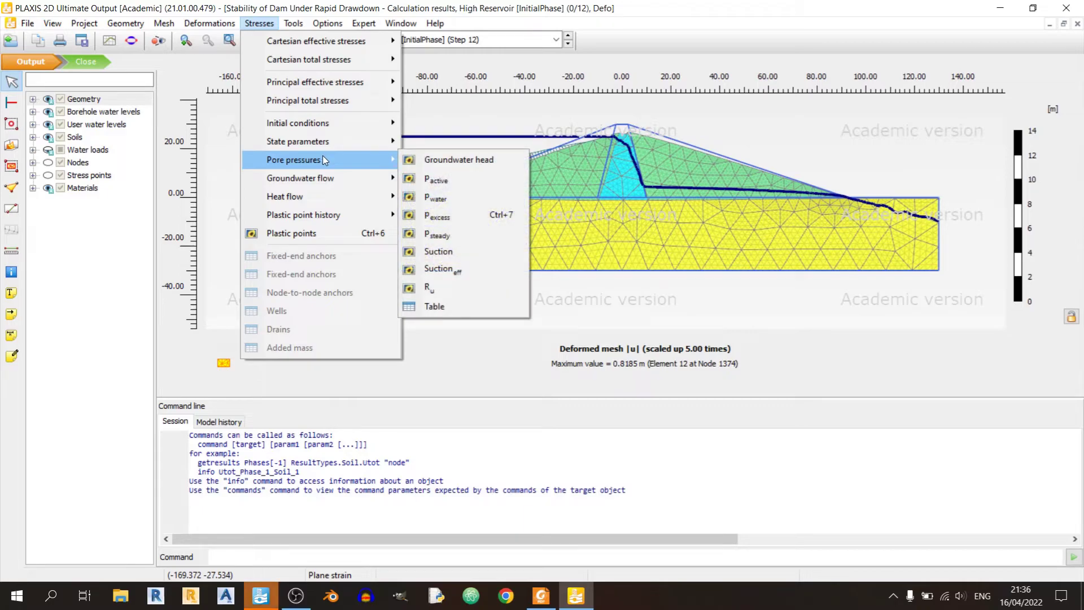
click(421, 180)
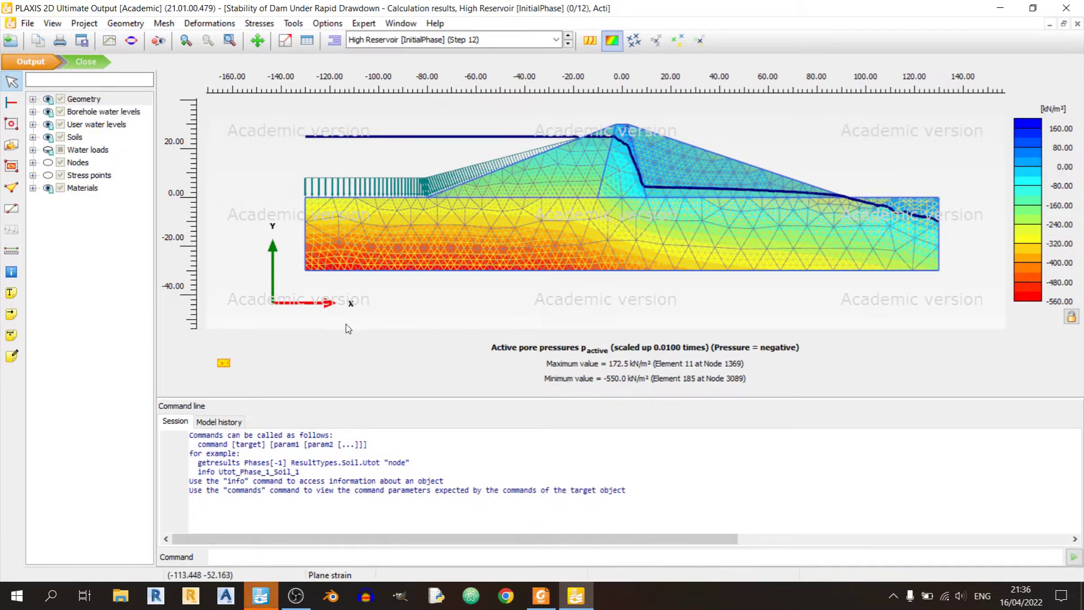
Step: Compare the high reservoir plot with tutorial Figure 126 and examine the rapid drawdown pore pressure figure
click(547, 598)
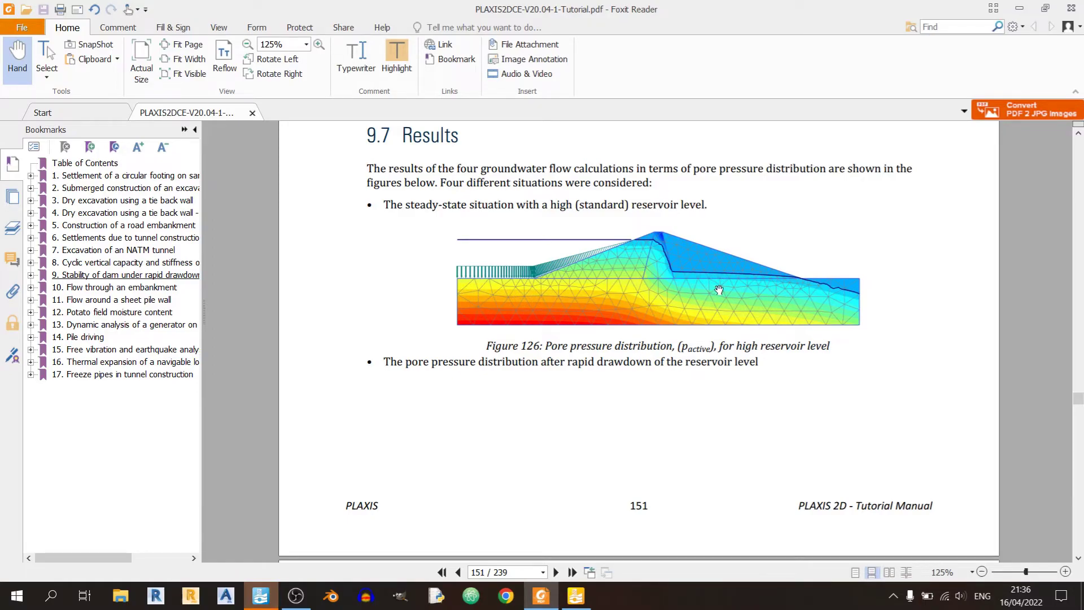
scroll(719, 286, down, 3)
scroll(703, 310, down, 1)
scroll(700, 312, up, 1)
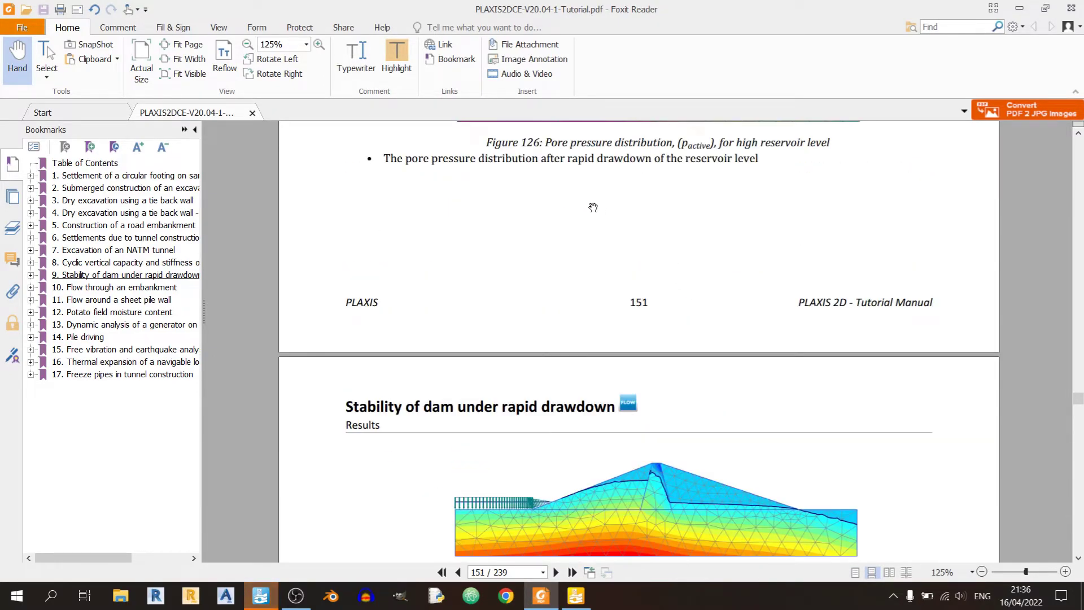
scroll(665, 173, down, 3)
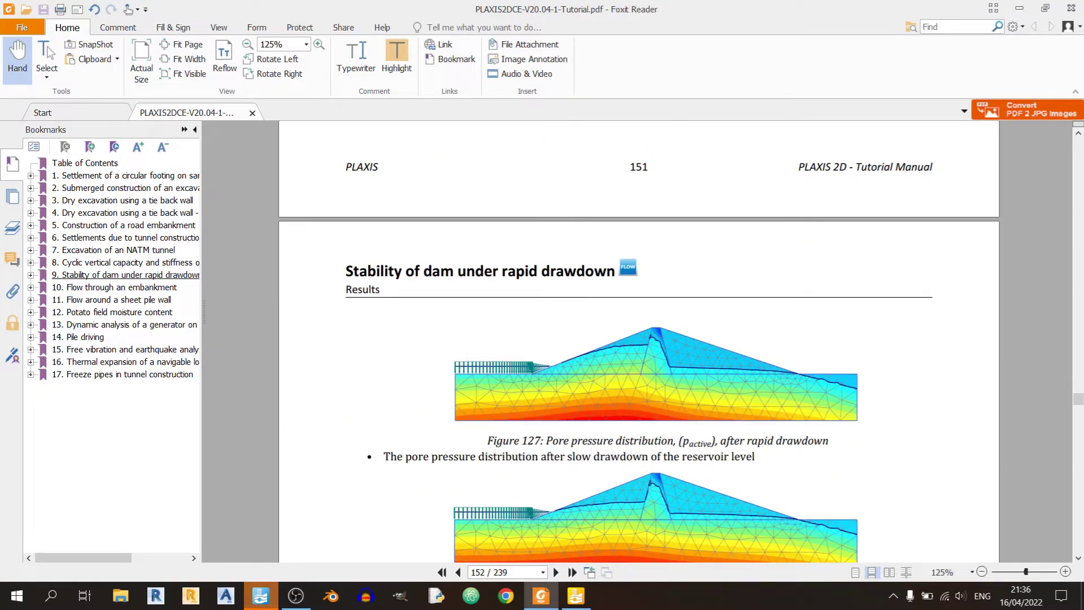
Step: Display the active pore pressures for Rapid Drawdown [Phase_1] and compare them with tutorial Figure 127
click(575, 596)
click(556, 40)
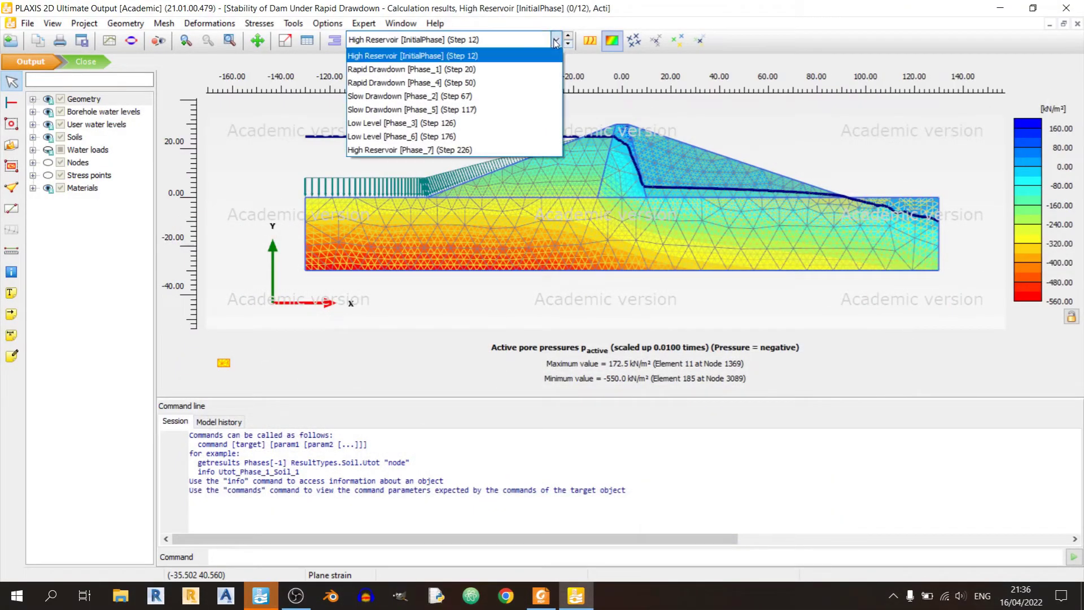
click(521, 69)
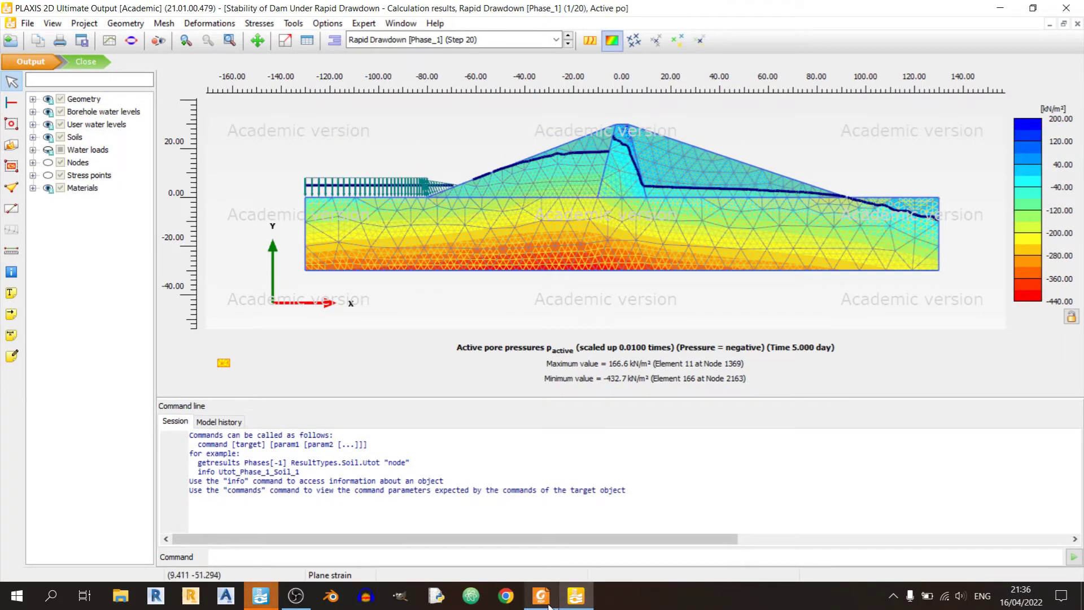
click(547, 601)
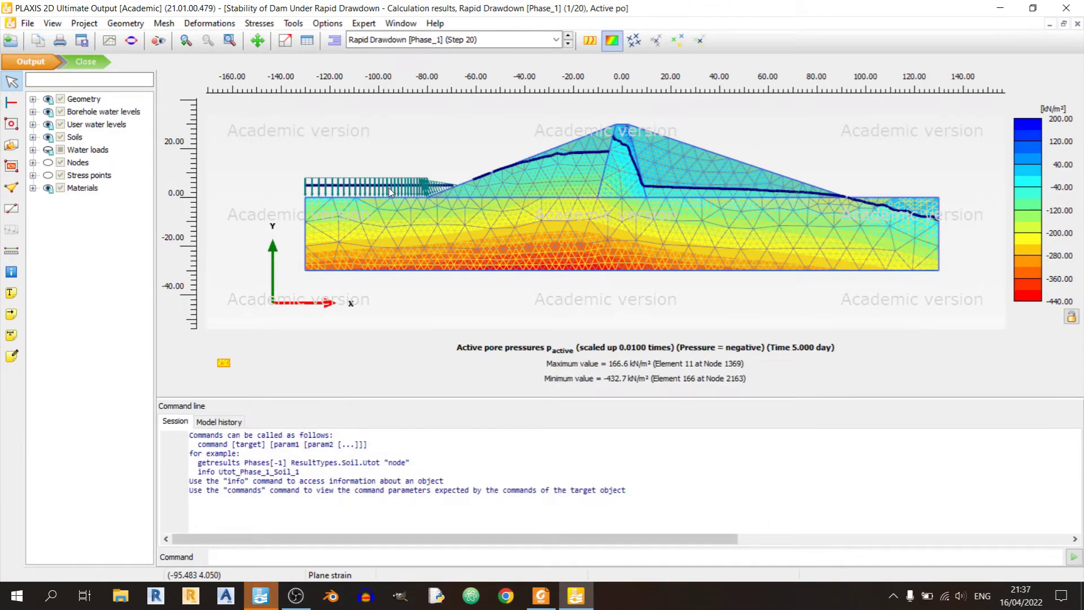
click(541, 596)
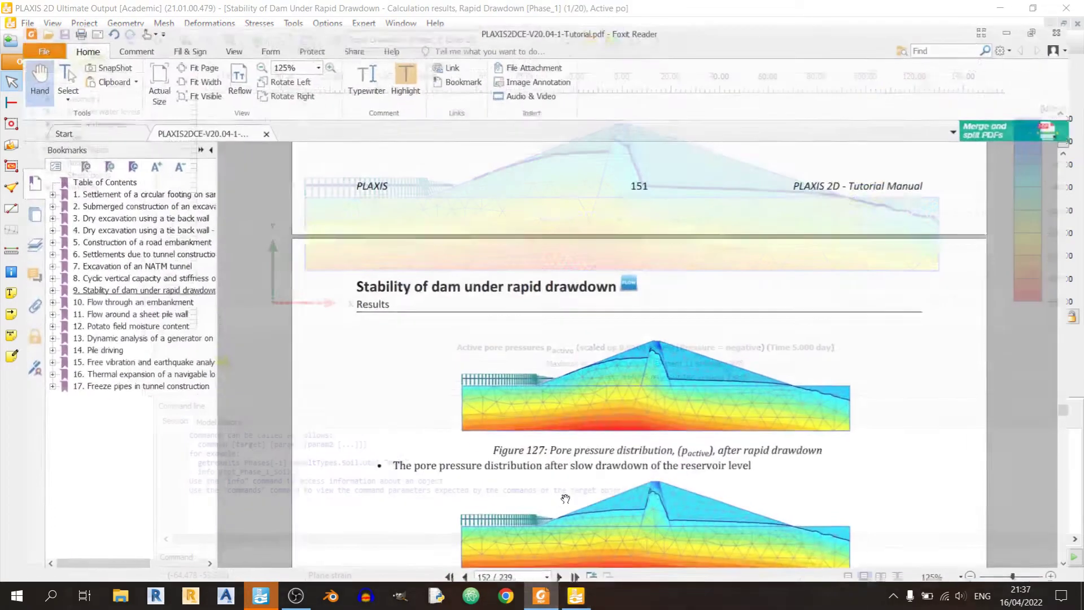